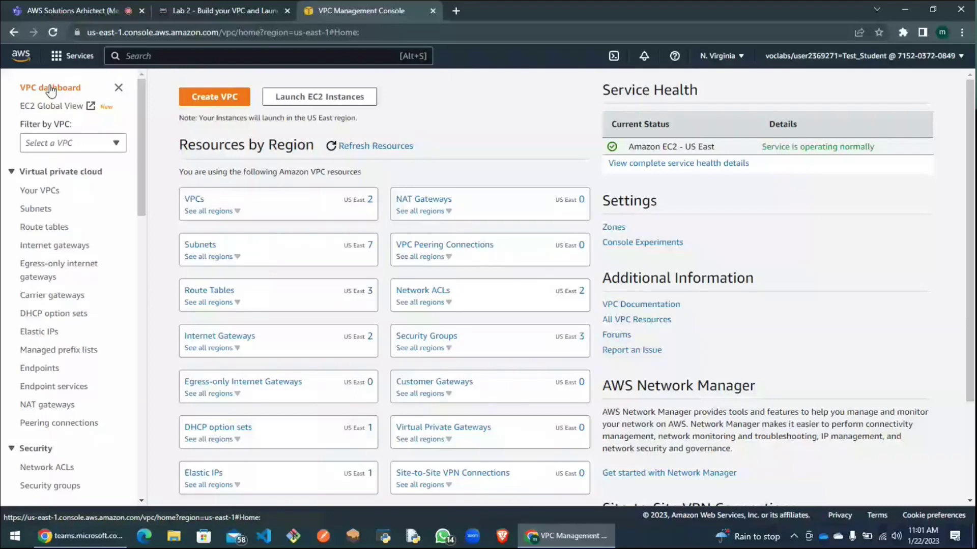
Look over the existing VPC and subnet lists, and open the VPC creation form from the VPC dashboard.
{"action": "left_click", "coordinate": [55, 195]}
{"action": "left_click", "coordinate": [46, 209]}
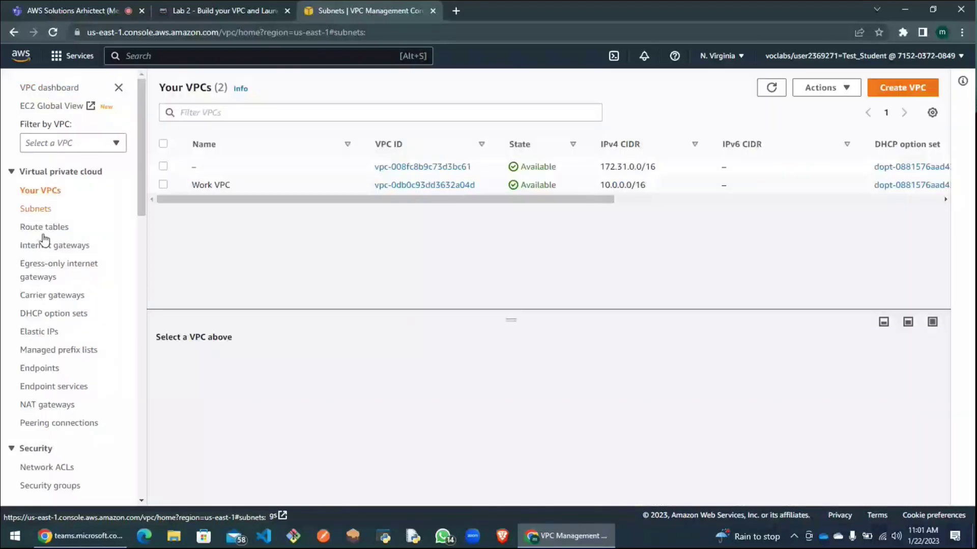
{"action": "left_click", "coordinate": [60, 88]}
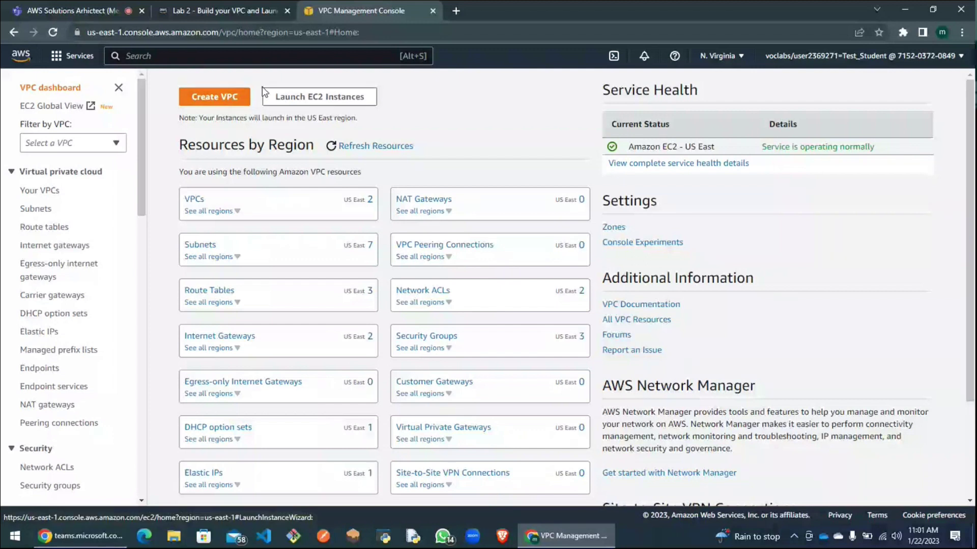
{"action": "left_click", "coordinate": [243, 104]}
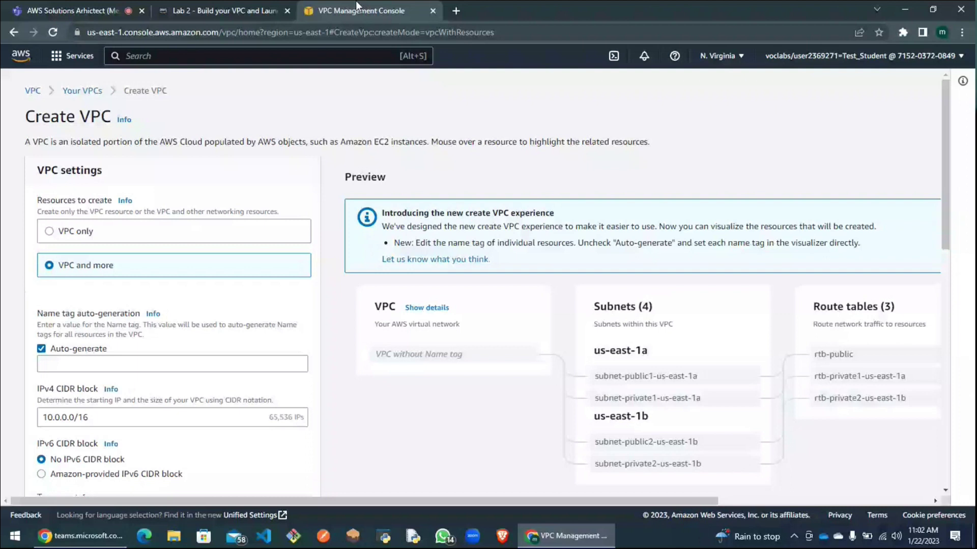
Separate the VPC console into its own browser window and read the VPC settings required by the Lab 2 instructions.
{"action": "key", "text": "ctrl+shift+Tab"}
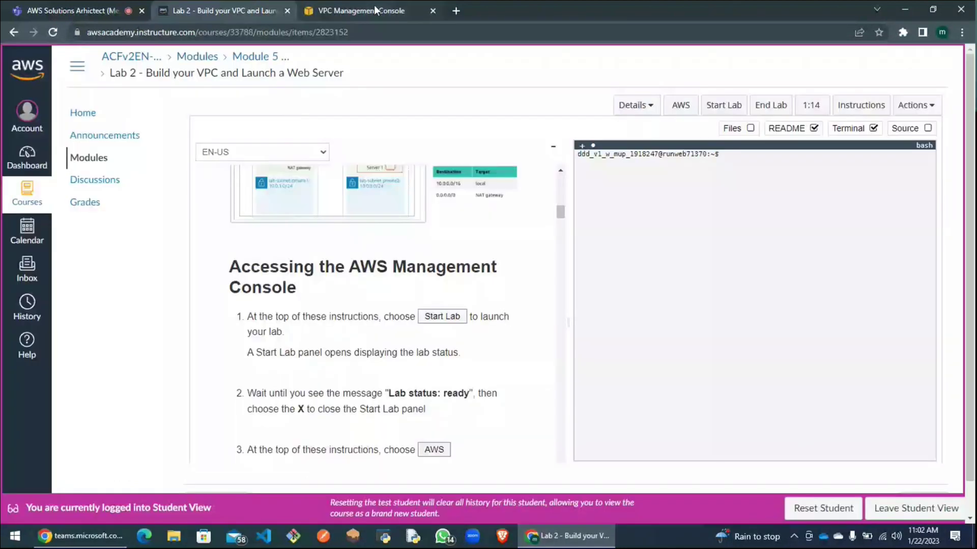
{"action": "left_click_drag", "start_coordinate": [375, 6], "coordinate": [481, 75]}
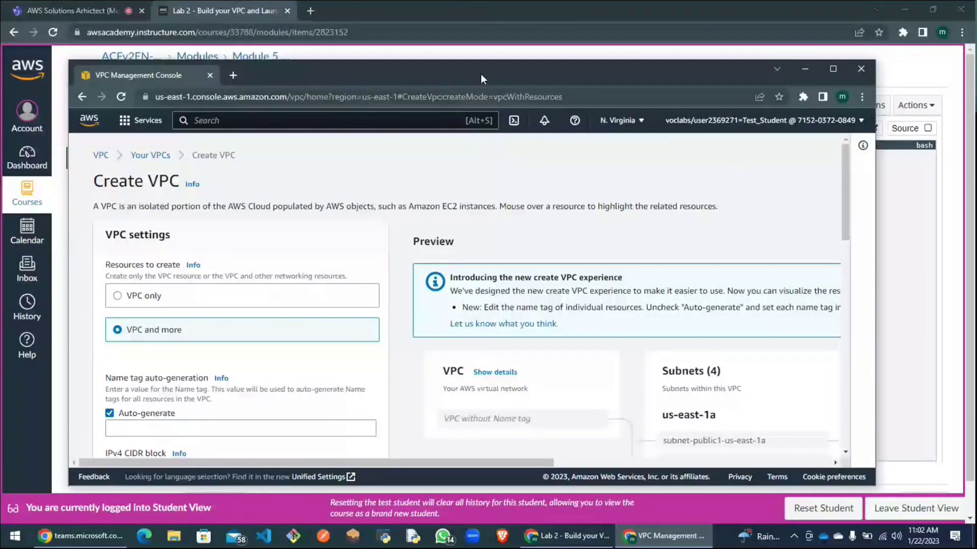
{"action": "key", "text": "alt+Tab"}
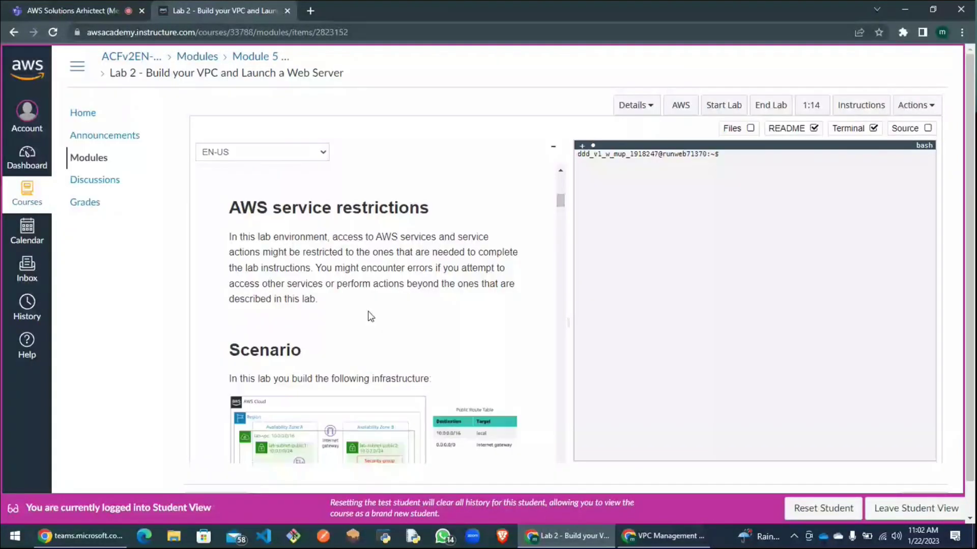
{"action": "scroll", "coordinate": [370, 317], "scroll_direction": "up", "scroll_amount": 3}
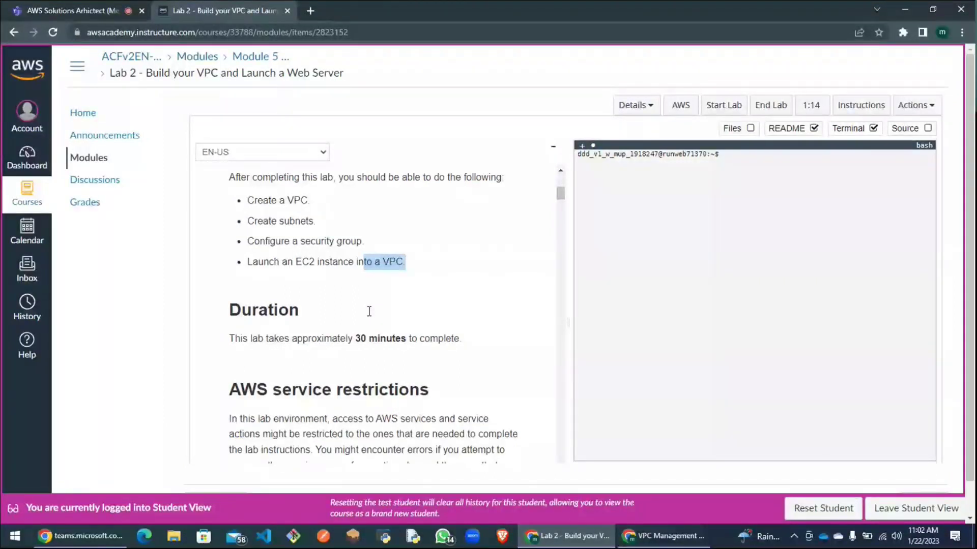
{"action": "scroll", "coordinate": [369, 312], "scroll_direction": "down", "scroll_amount": 5}
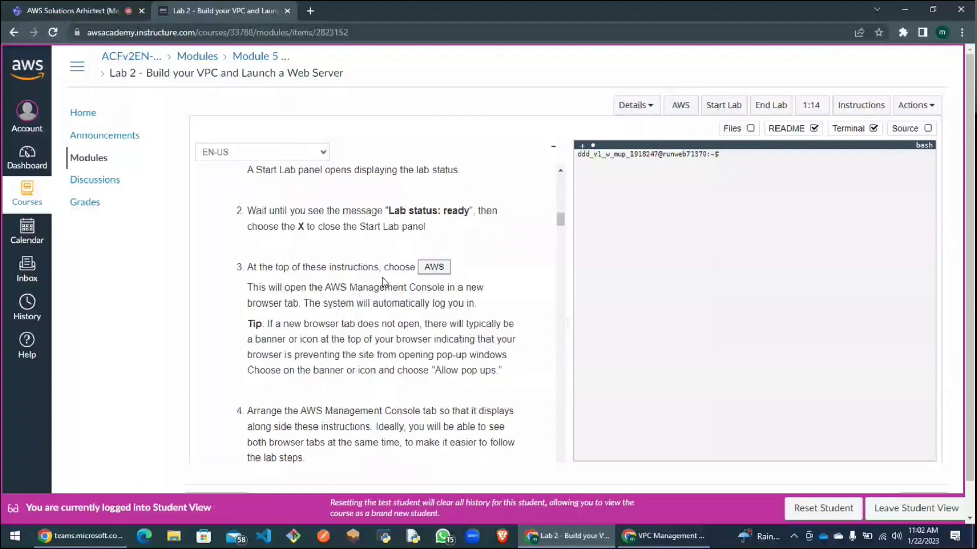
{"action": "scroll", "coordinate": [383, 281], "scroll_direction": "down", "scroll_amount": 5}
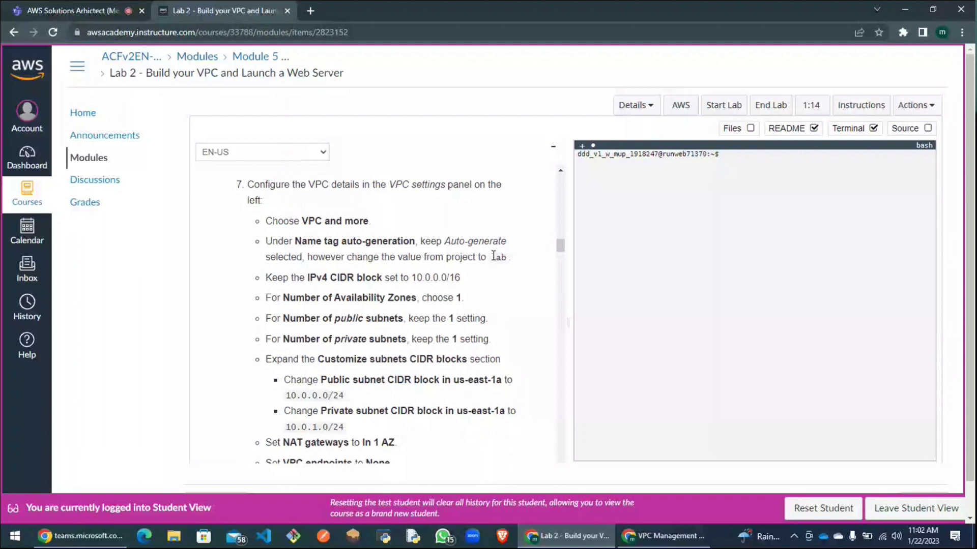
Review the VPC only and VPC and more variants of the creation form, and cancel back to the VPC dashboard.
{"action": "key", "text": "alt+Tab"}
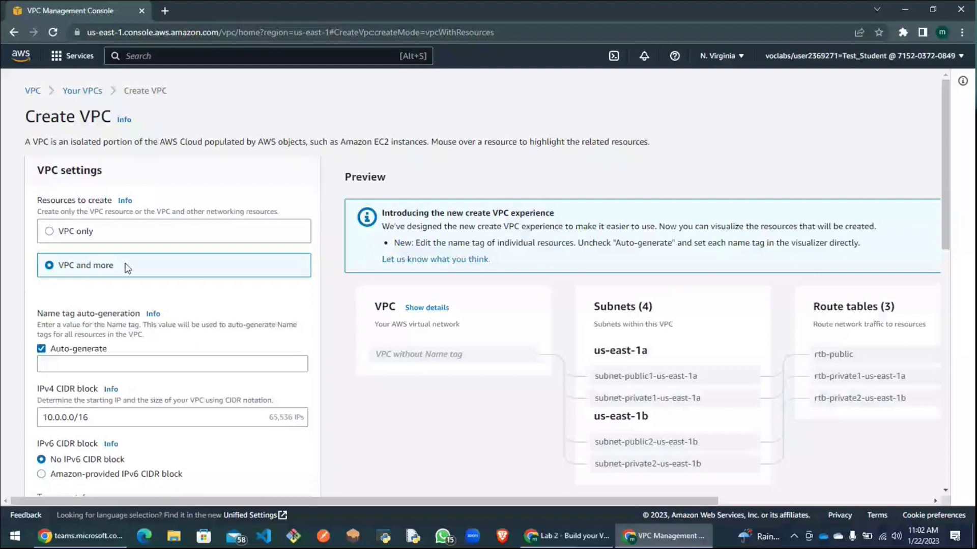
{"action": "left_click", "coordinate": [265, 234]}
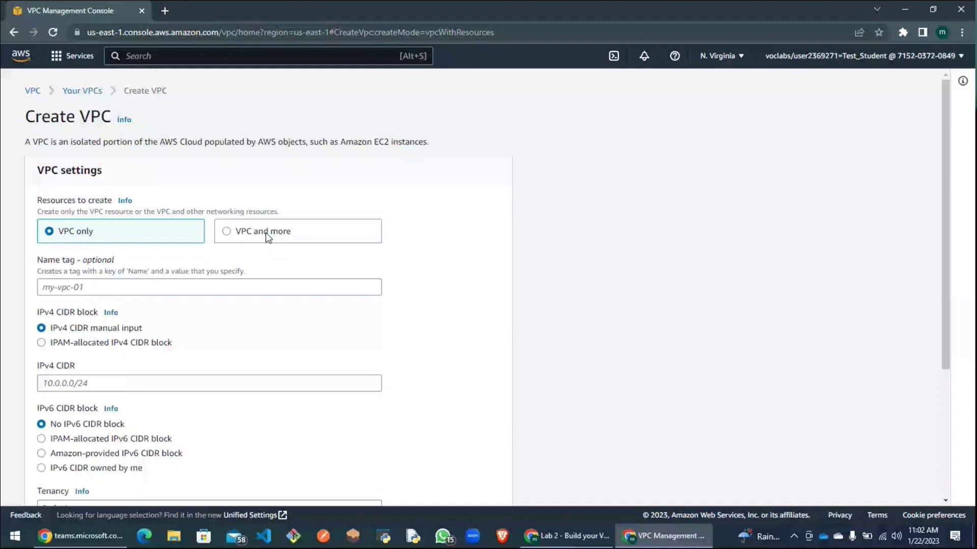
{"action": "left_click", "coordinate": [266, 233]}
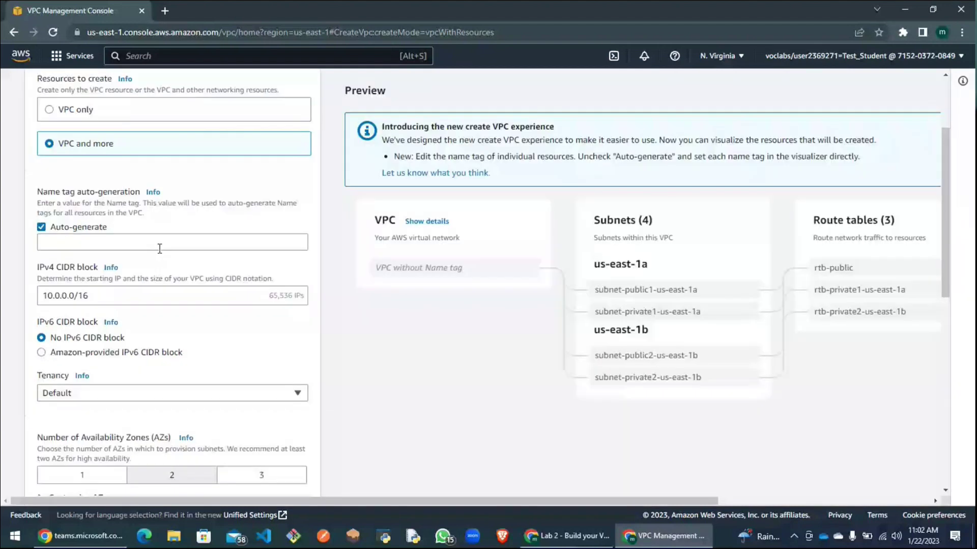
{"action": "scroll", "coordinate": [160, 248], "scroll_direction": "up", "scroll_amount": 1}
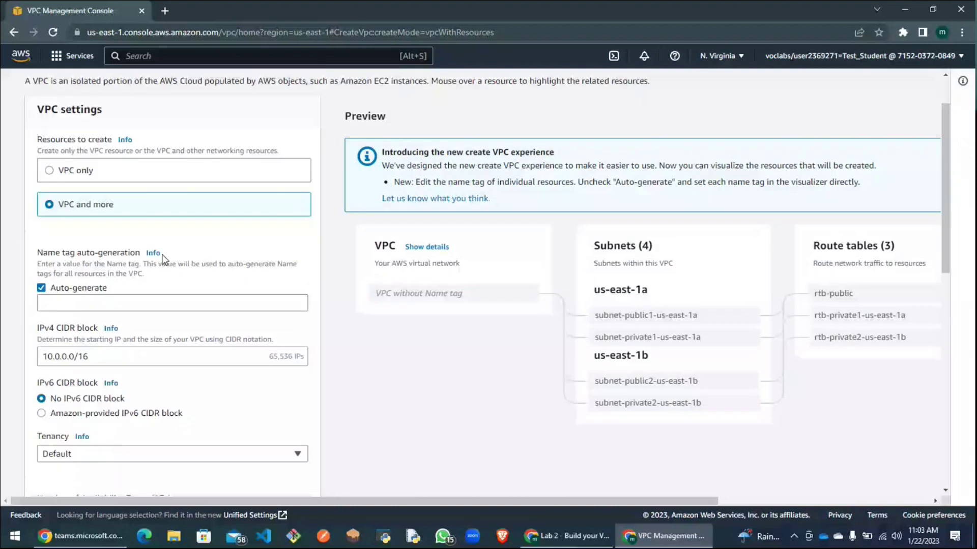
{"action": "scroll", "coordinate": [169, 285], "scroll_direction": "up", "scroll_amount": 1}
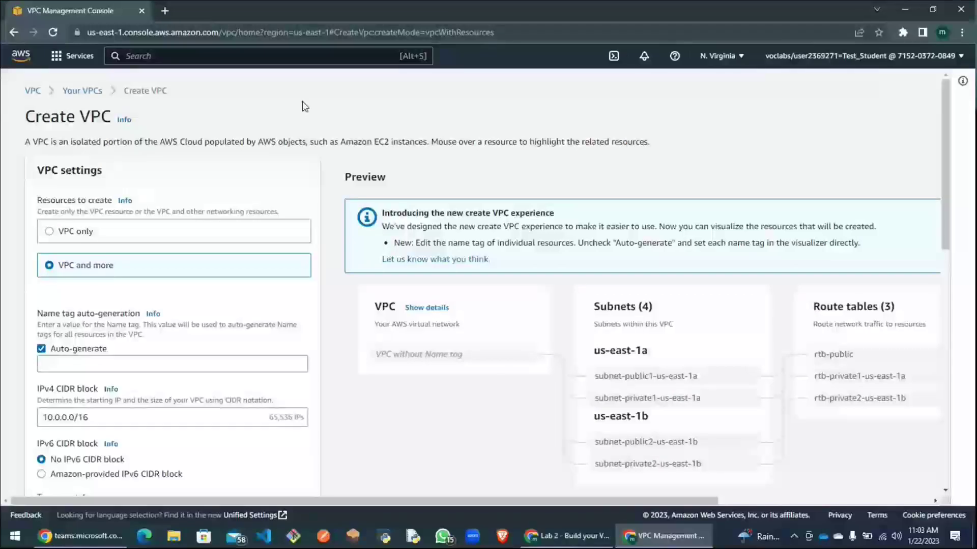
{"action": "scroll", "coordinate": [679, 344], "scroll_direction": "down", "scroll_amount": 8}
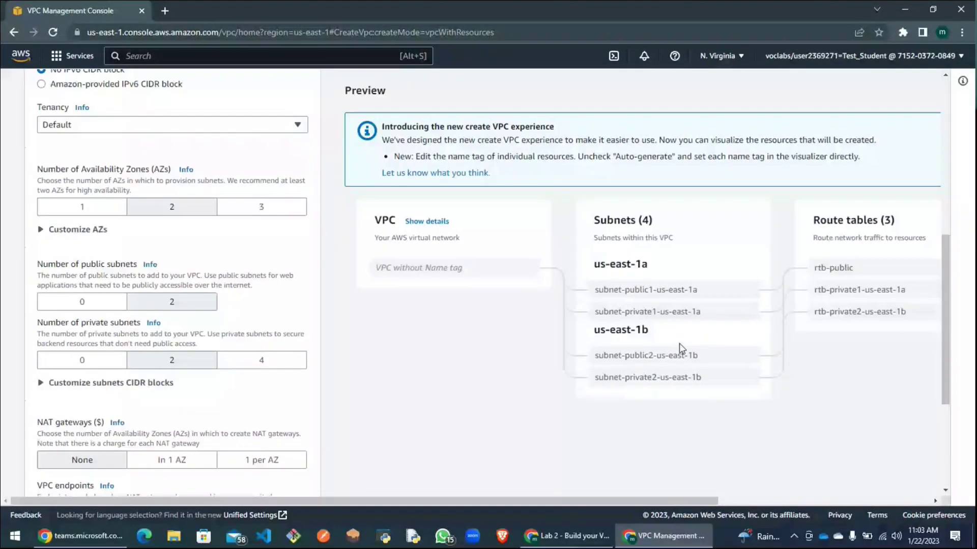
{"action": "scroll", "coordinate": [680, 344], "scroll_direction": "down", "scroll_amount": 4}
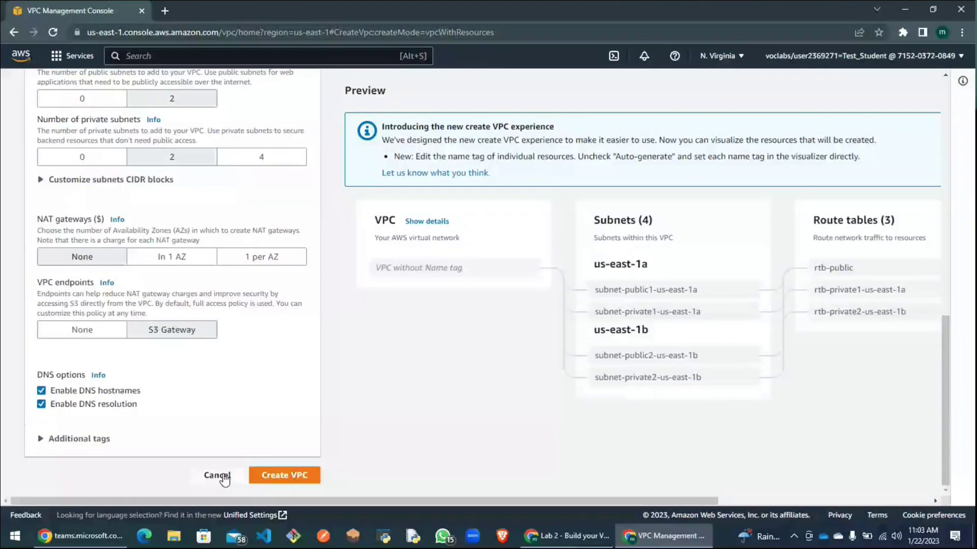
{"action": "left_click", "coordinate": [218, 475]}
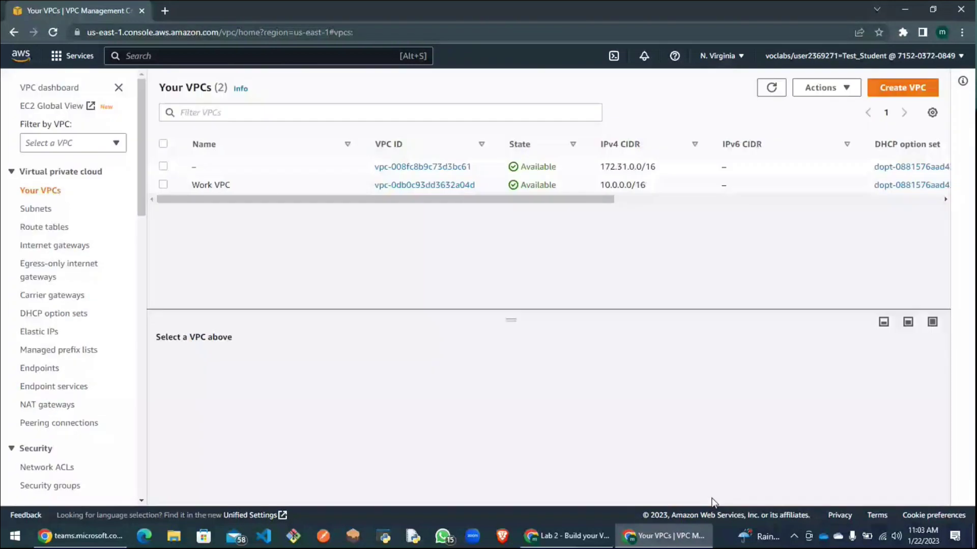
{"action": "left_click", "coordinate": [63, 94]}
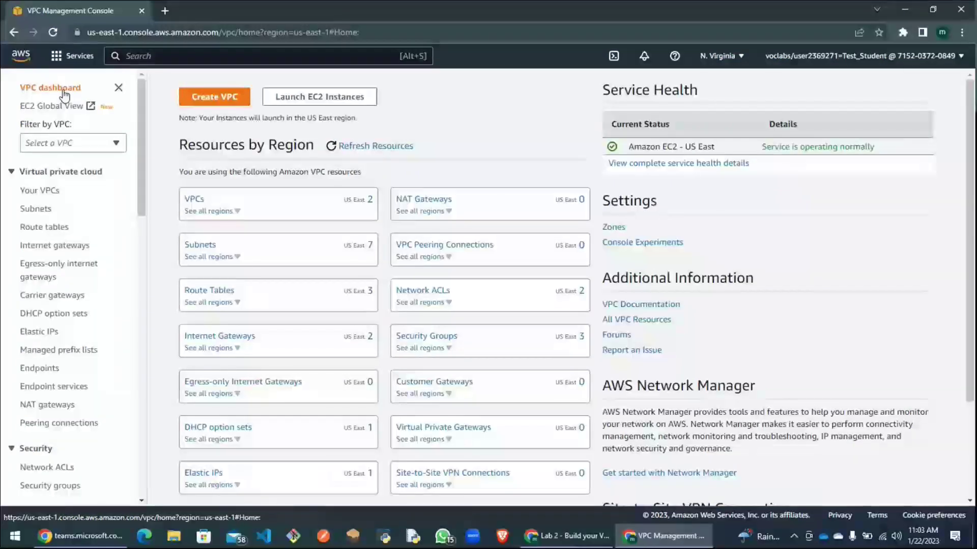
Start a new VPC using VPC and more, with name tag auto-generation enabled and its value set to lab.
{"action": "left_click", "coordinate": [230, 104]}
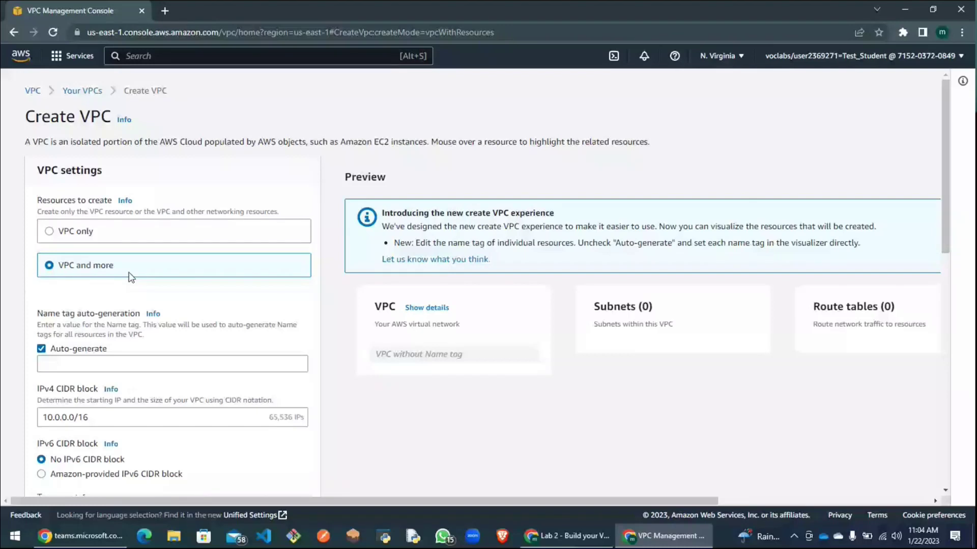
{"action": "scroll", "coordinate": [135, 269], "scroll_direction": "down", "scroll_amount": 3}
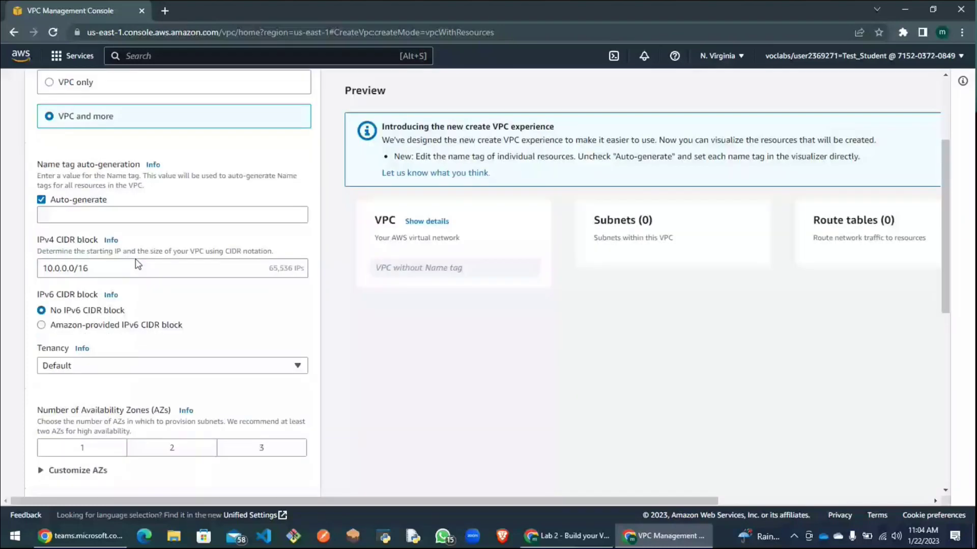
{"action": "scroll", "coordinate": [137, 264], "scroll_direction": "up", "scroll_amount": 2}
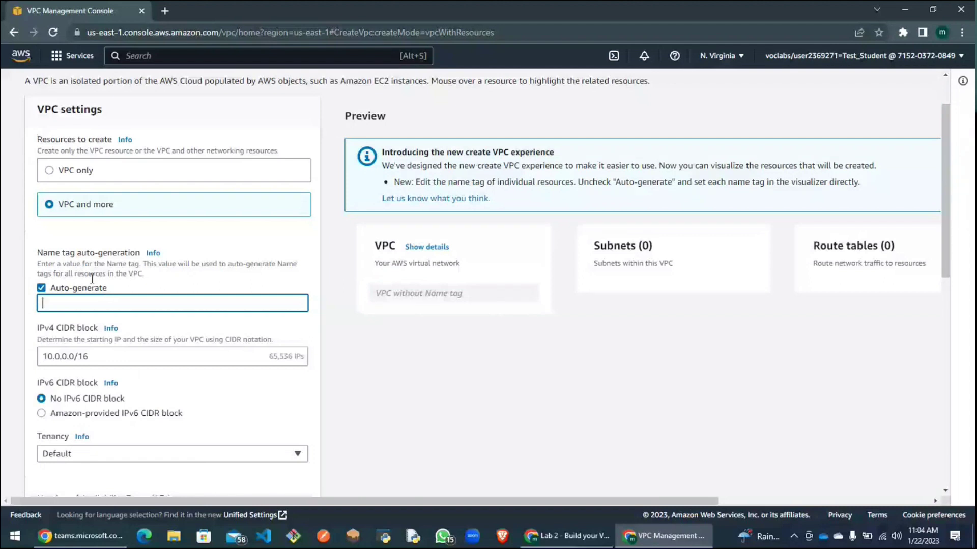
{"action": "left_click", "coordinate": [42, 289]}
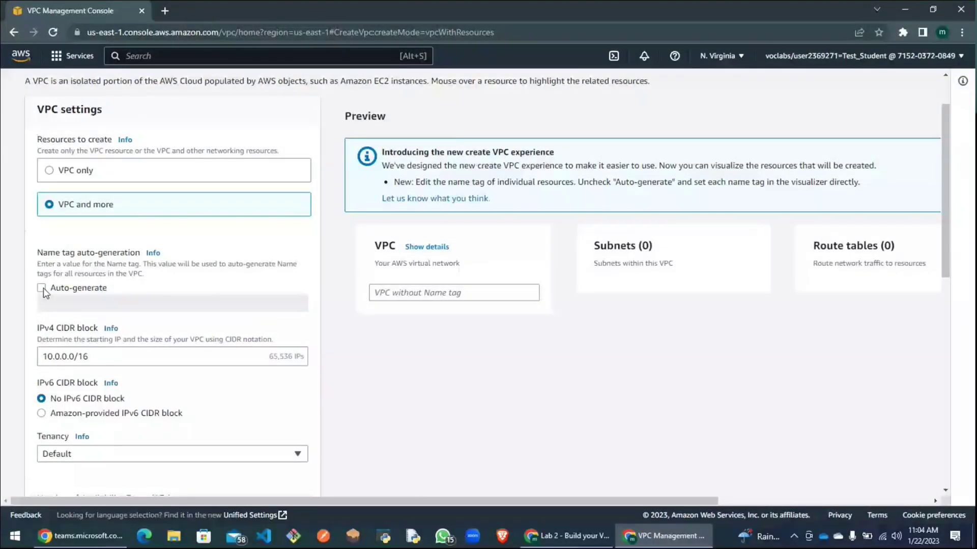
{"action": "left_click", "coordinate": [42, 288]}
{"action": "left_click", "coordinate": [80, 303]}
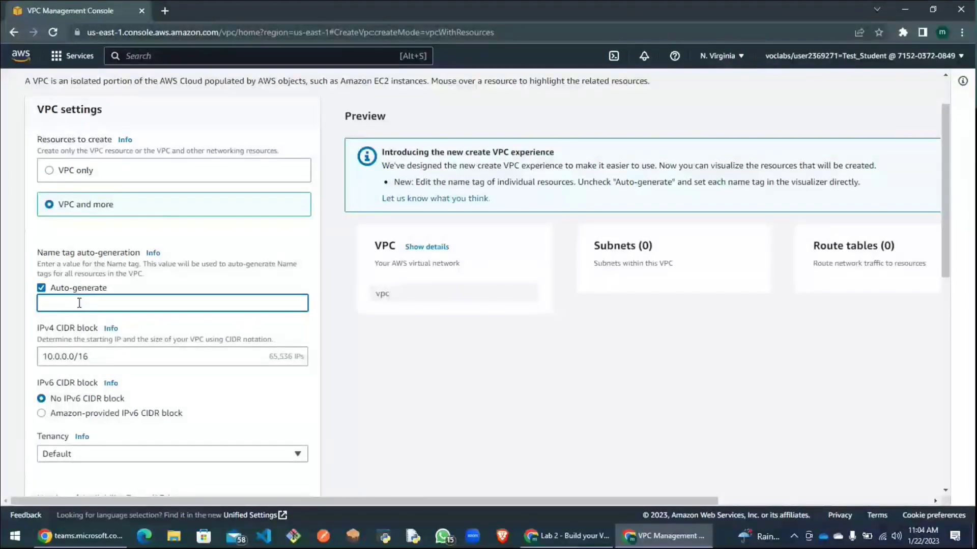
{"action": "type", "text": "lab"}
Examine the new VPC's CIDR block, Availability Zone, public and private subnet, and NAT gateway settings.
{"action": "scroll", "coordinate": [504, 338], "scroll_direction": "down", "scroll_amount": 3}
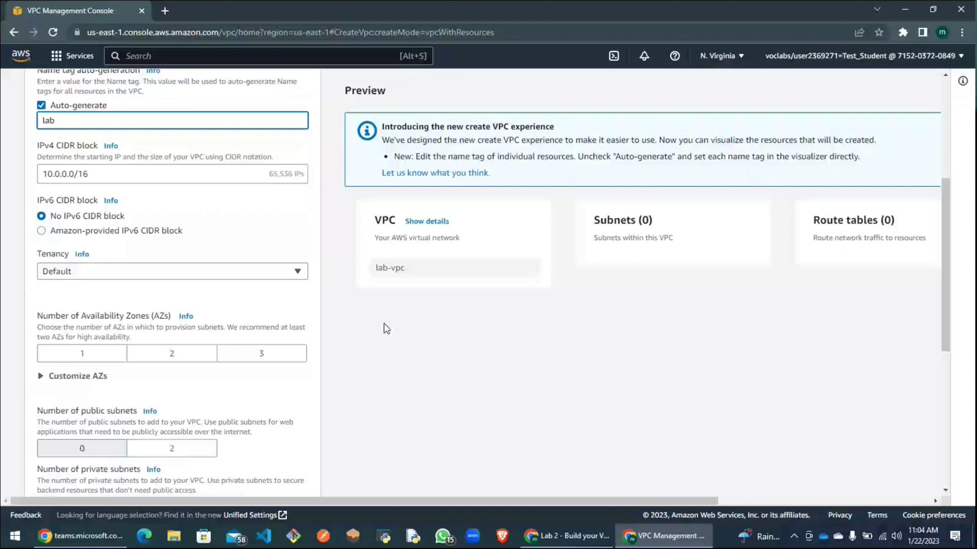
{"action": "scroll", "coordinate": [117, 304], "scroll_direction": "up", "scroll_amount": 4}
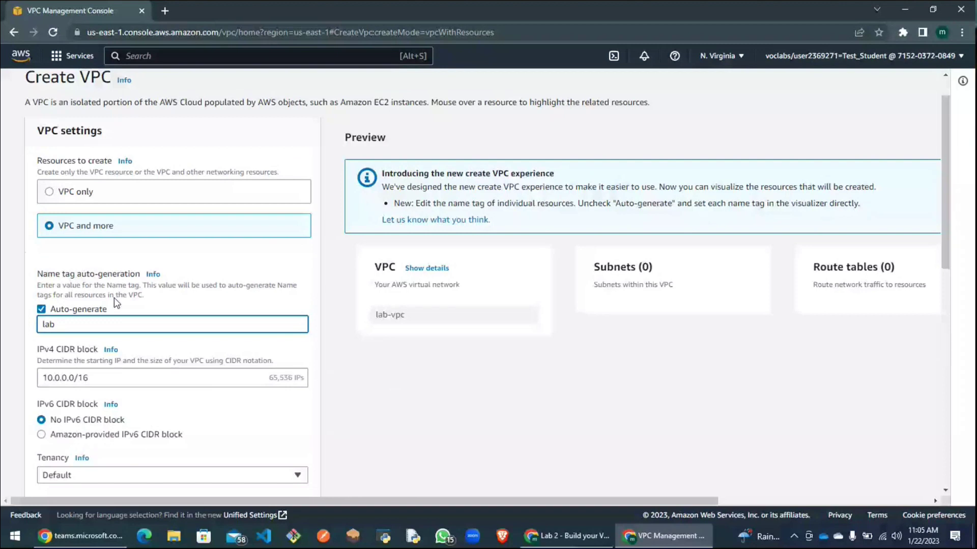
{"action": "scroll", "coordinate": [116, 303], "scroll_direction": "down", "scroll_amount": 6}
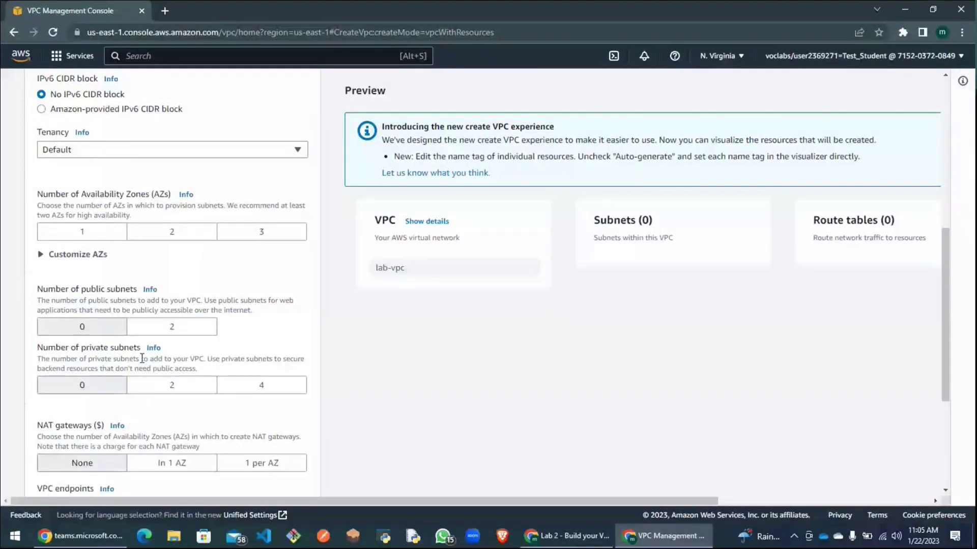
{"action": "scroll", "coordinate": [250, 239], "scroll_direction": "up", "scroll_amount": 5}
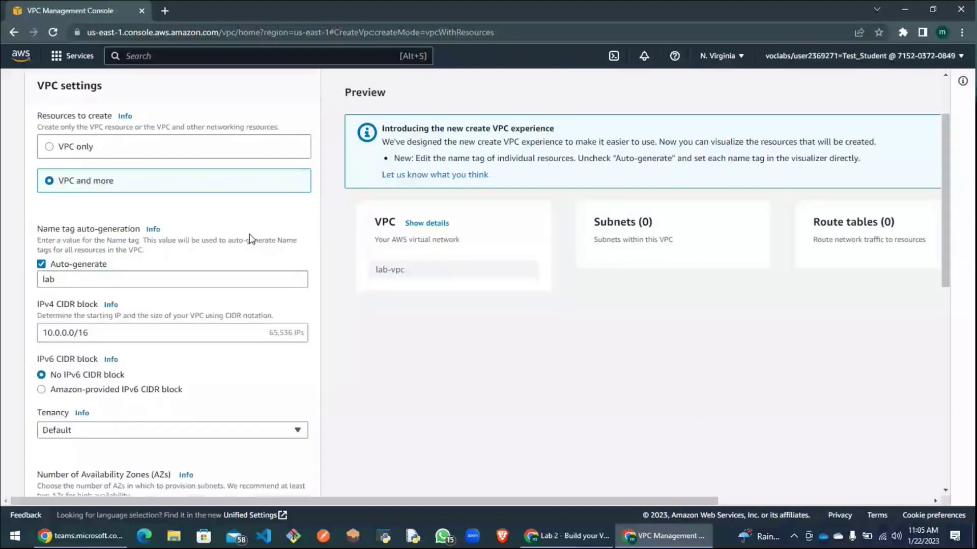
{"action": "scroll", "coordinate": [111, 184], "scroll_direction": "up", "scroll_amount": 2}
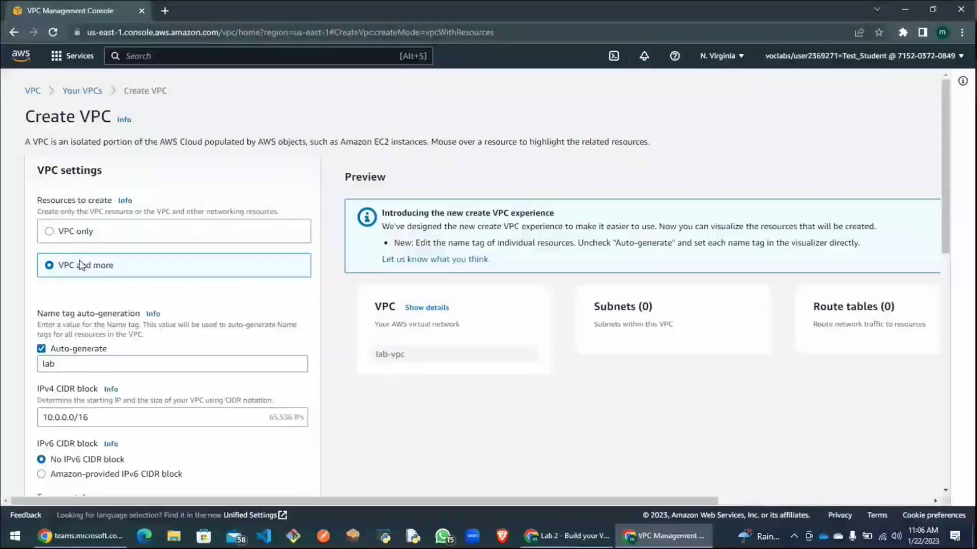
{"action": "scroll", "coordinate": [82, 265], "scroll_direction": "down", "scroll_amount": 1}
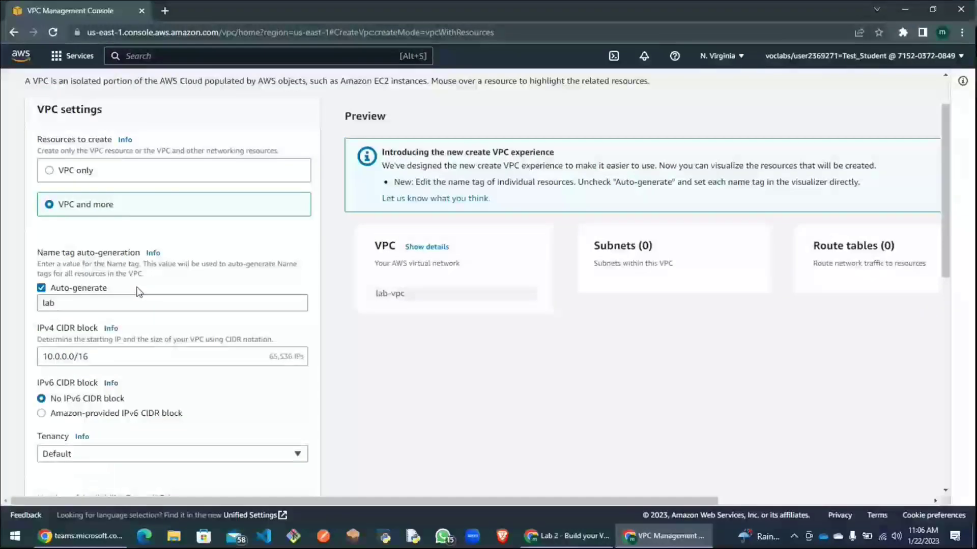
{"action": "scroll", "coordinate": [131, 231], "scroll_direction": "down", "scroll_amount": 2}
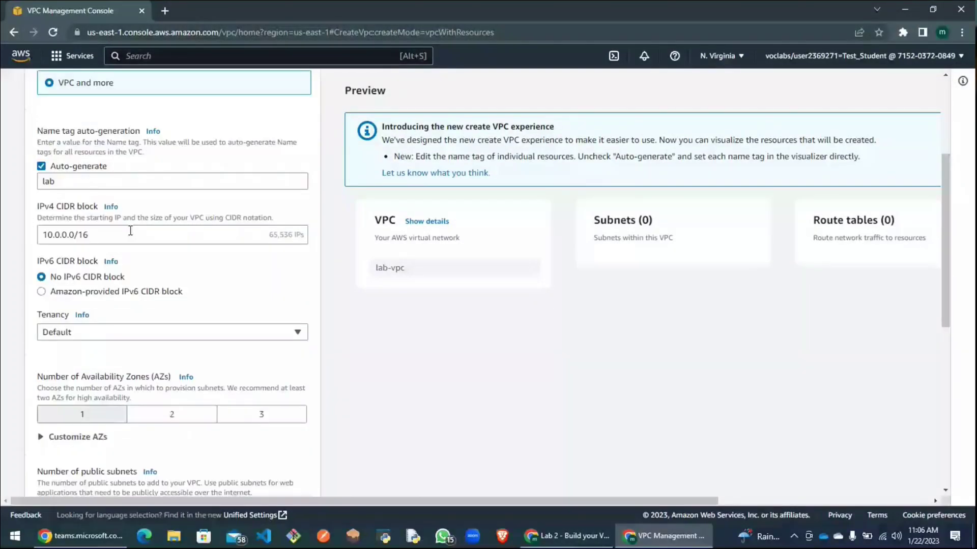
{"action": "scroll", "coordinate": [131, 230], "scroll_direction": "down", "scroll_amount": 3}
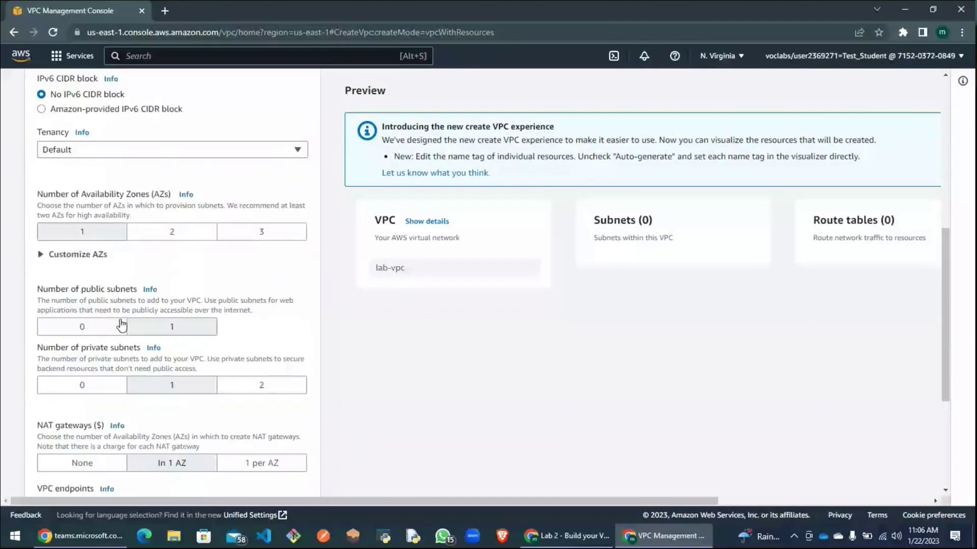
{"action": "scroll", "coordinate": [122, 324], "scroll_direction": "up", "scroll_amount": 2}
{"action": "scroll", "coordinate": [121, 320], "scroll_direction": "up", "scroll_amount": 1}
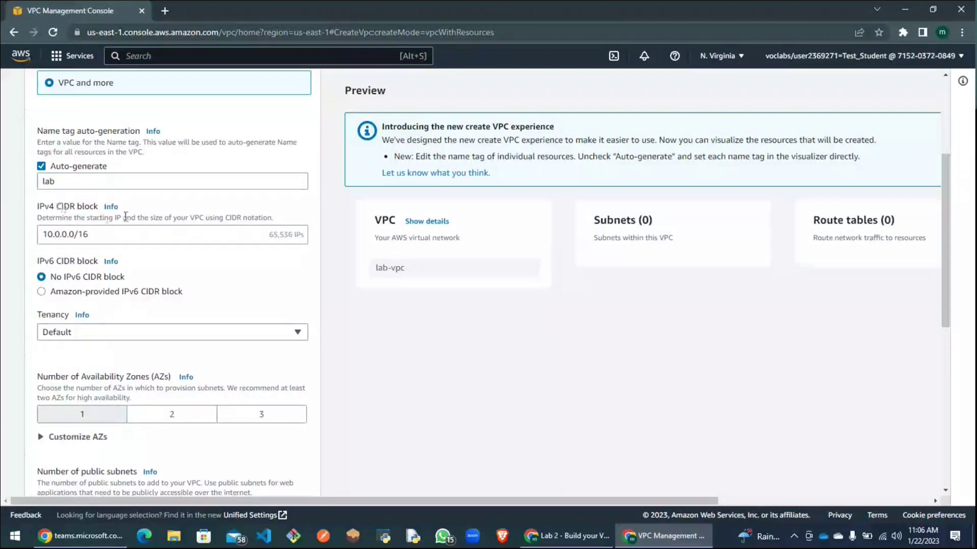
Choose 1 Availability Zone for the lab VPC and check that setting against the Lab 2 instructions.
{"action": "scroll", "coordinate": [158, 240], "scroll_direction": "down", "scroll_amount": 1}
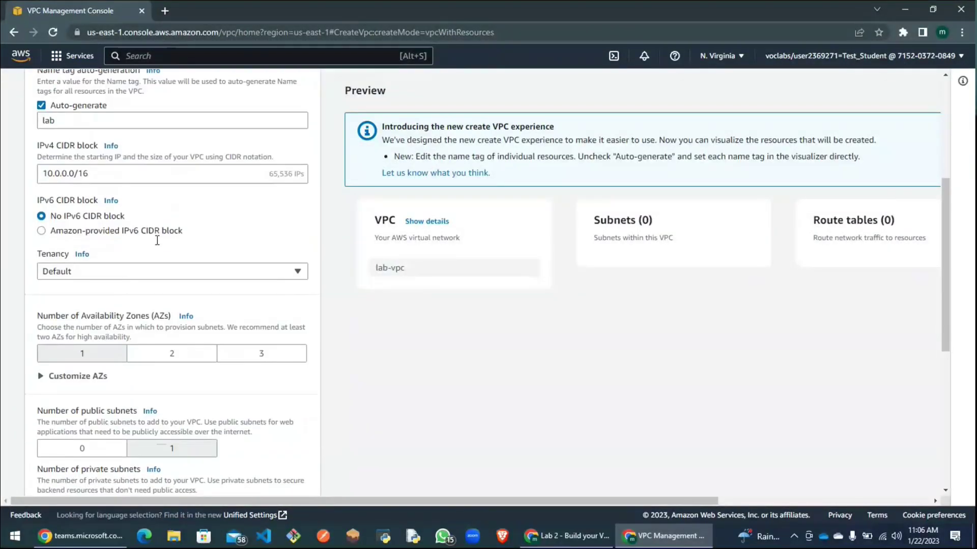
{"action": "left_click", "coordinate": [112, 356]}
{"action": "key", "text": "alt+Tab"}
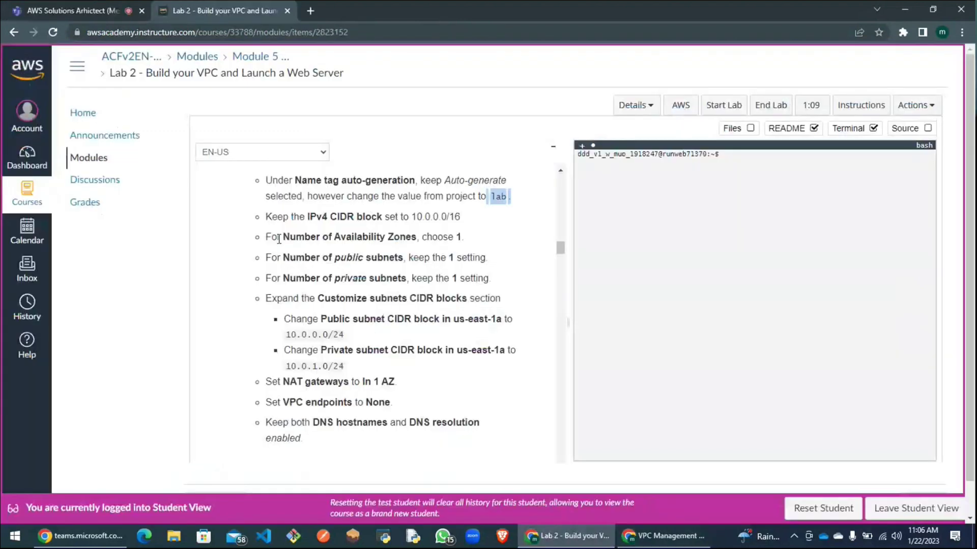
{"action": "left_click", "coordinate": [278, 240]}
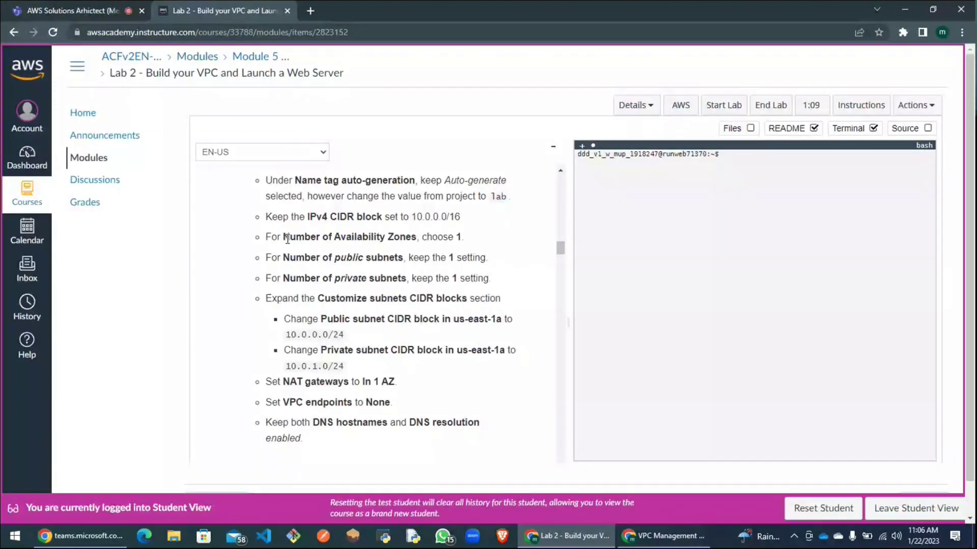
Compare the form's public subnet, private subnet and NAT gateway settings with the Lab 2 instructions.
{"action": "key", "text": "alt+Tab"}
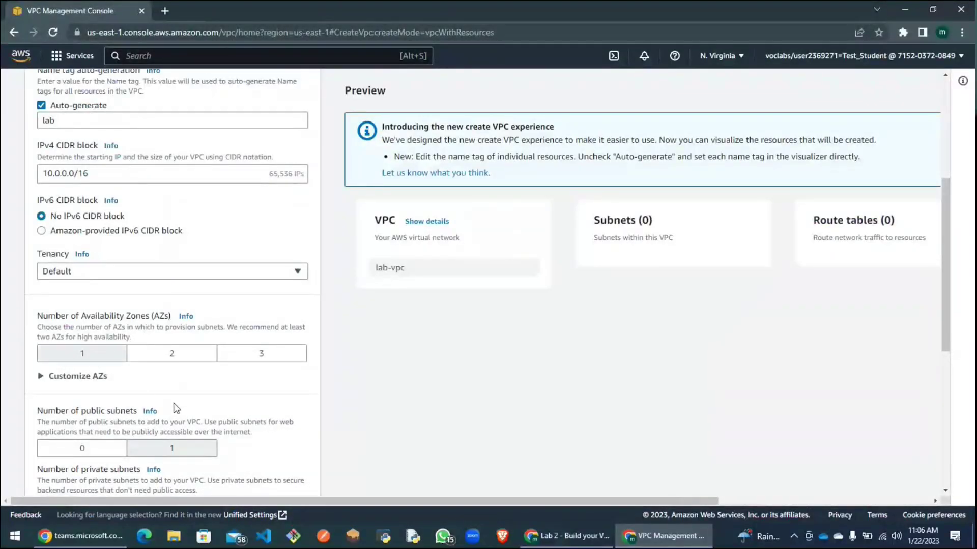
{"action": "scroll", "coordinate": [175, 405], "scroll_direction": "down", "scroll_amount": 3}
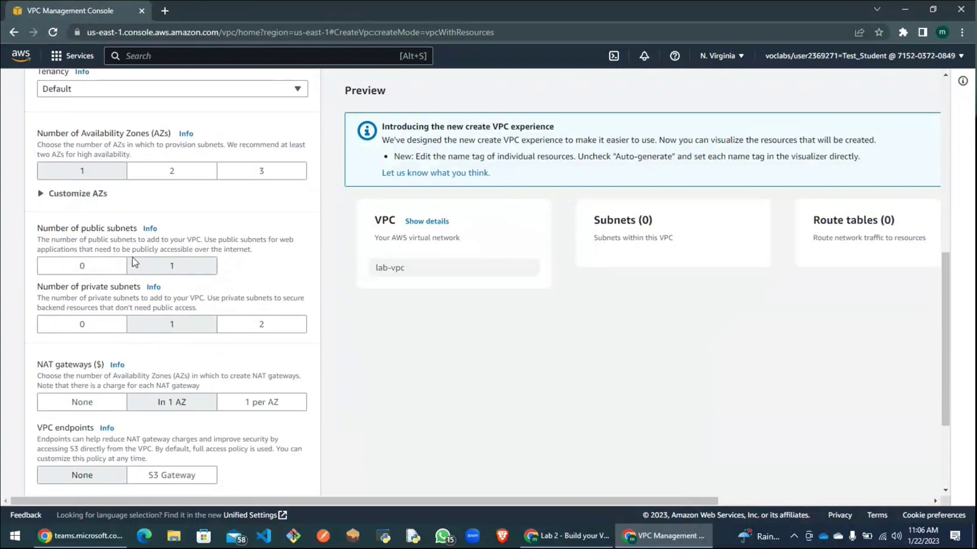
{"action": "key", "text": "alt+Tab"}
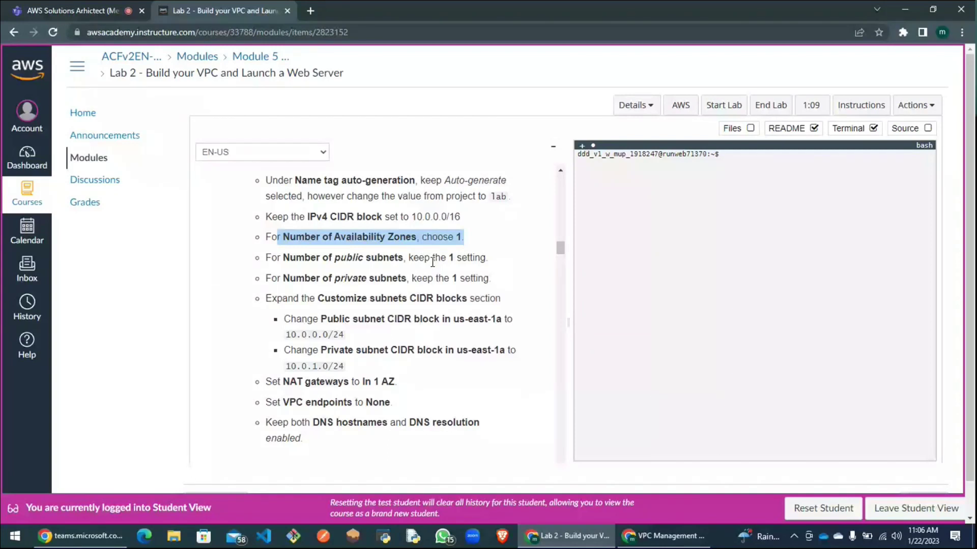
{"action": "key", "text": "alt+Tab"}
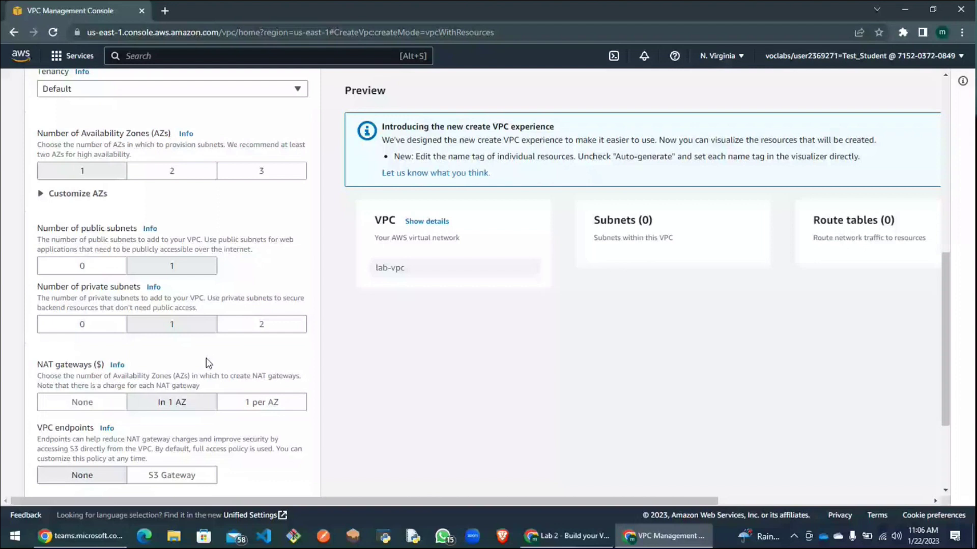
{"action": "scroll", "coordinate": [163, 260], "scroll_direction": "down", "scroll_amount": 2}
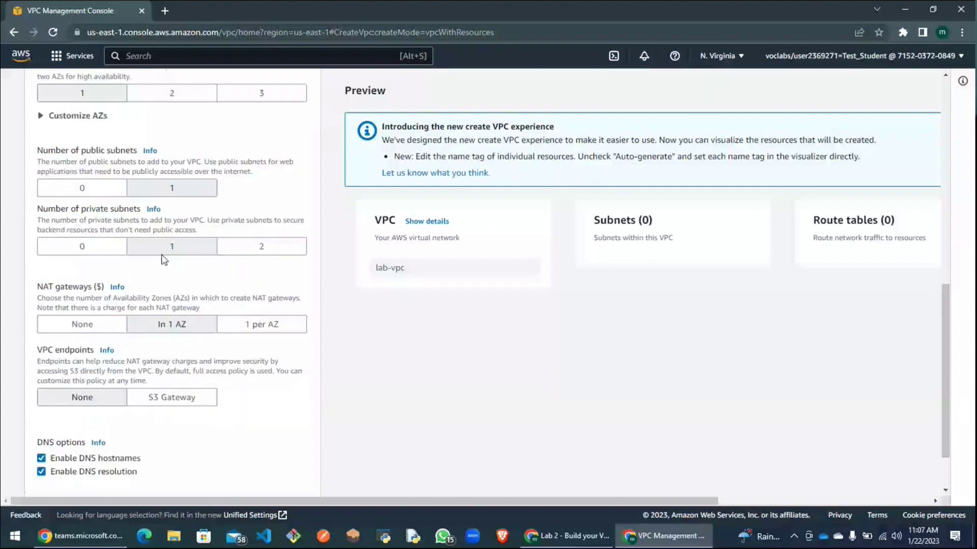
Reload the VPC creation form to reset its settings, and choose 1 Availability Zone.
{"action": "scroll", "coordinate": [164, 260], "scroll_direction": "up", "scroll_amount": 3}
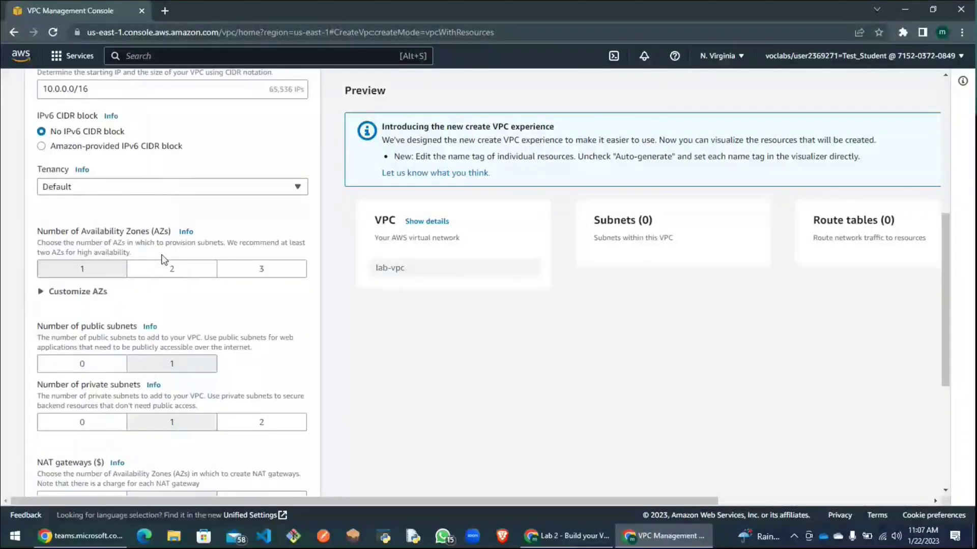
{"action": "scroll", "coordinate": [162, 259], "scroll_direction": "up", "scroll_amount": 4}
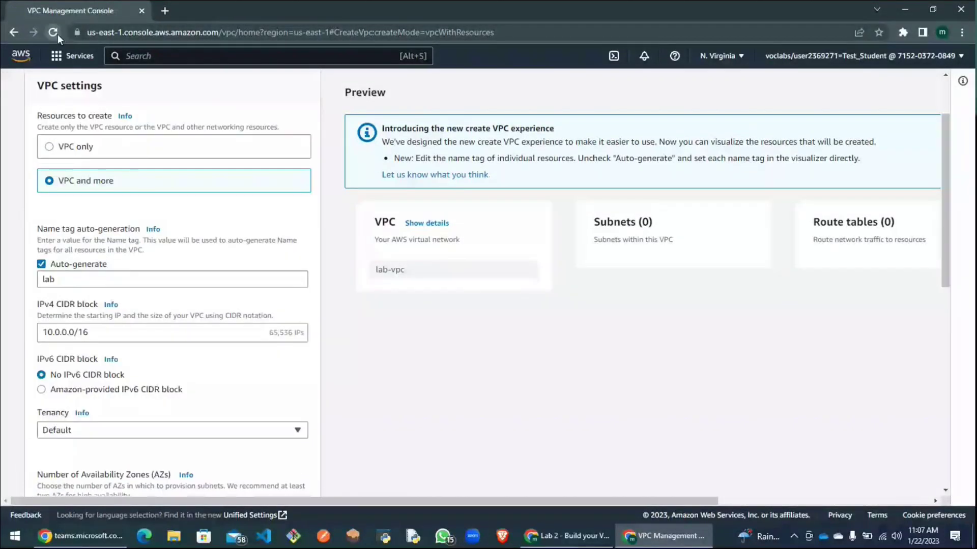
{"action": "left_click", "coordinate": [57, 35]}
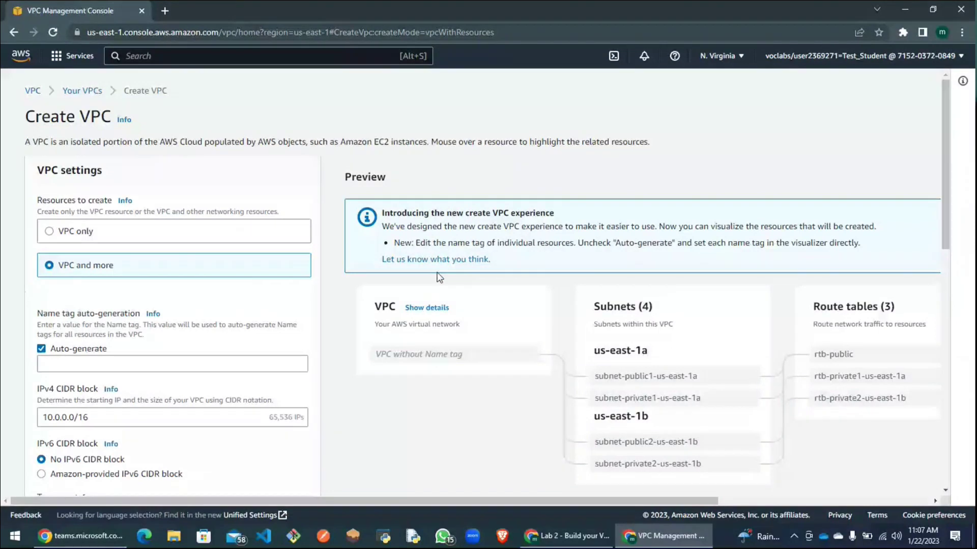
{"action": "scroll", "coordinate": [441, 388], "scroll_direction": "down", "scroll_amount": 2}
{"action": "scroll", "coordinate": [417, 348], "scroll_direction": "down", "scroll_amount": 5}
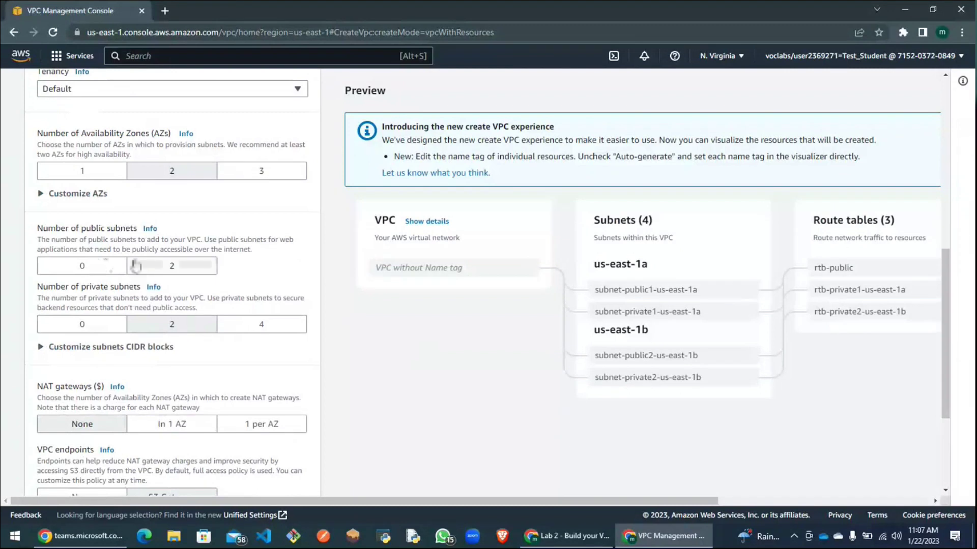
{"action": "scroll", "coordinate": [135, 358], "scroll_direction": "up", "scroll_amount": 1}
{"action": "left_click", "coordinate": [109, 235]}
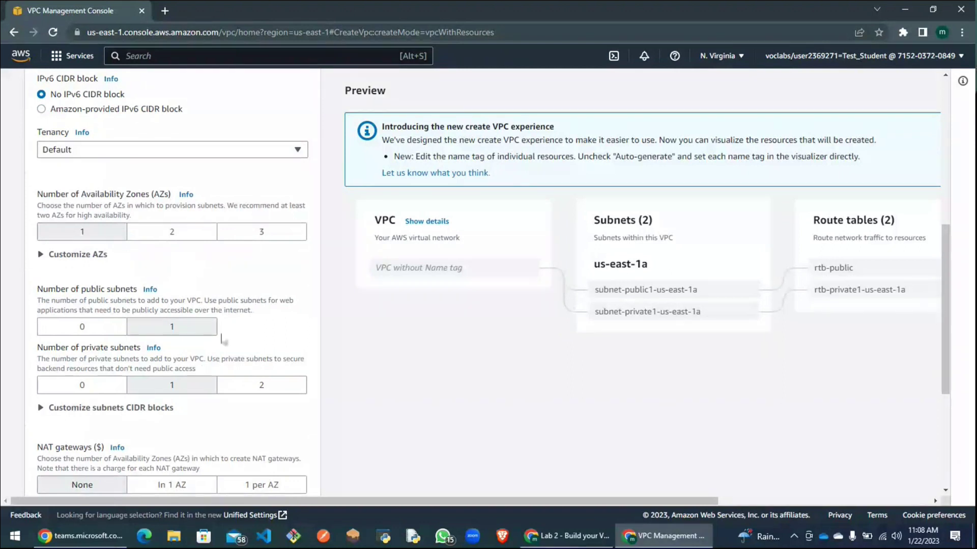
Set the VPC's auto-generated name tag value to lab.
{"action": "scroll", "coordinate": [240, 309], "scroll_direction": "up", "scroll_amount": 5}
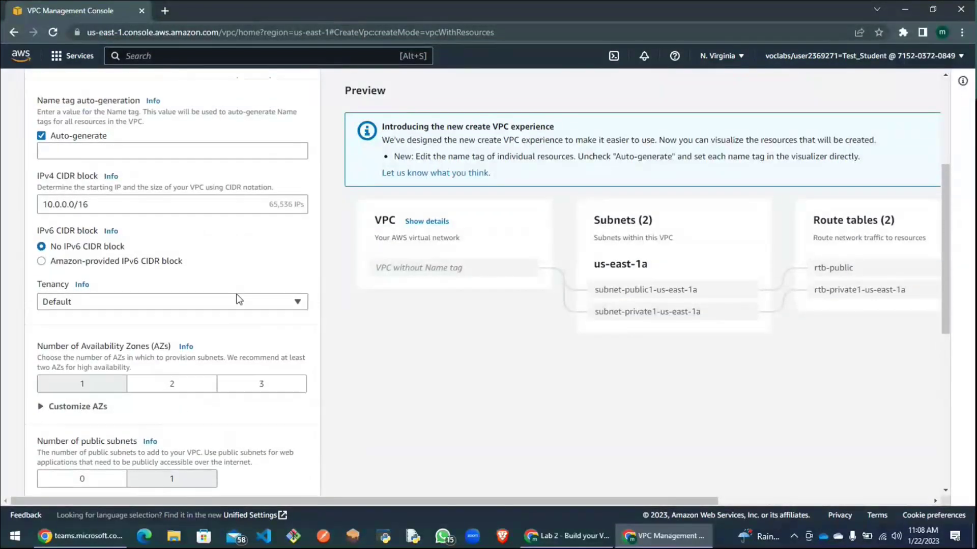
{"action": "left_click", "coordinate": [192, 243]}
{"action": "type", "text": "lab"}
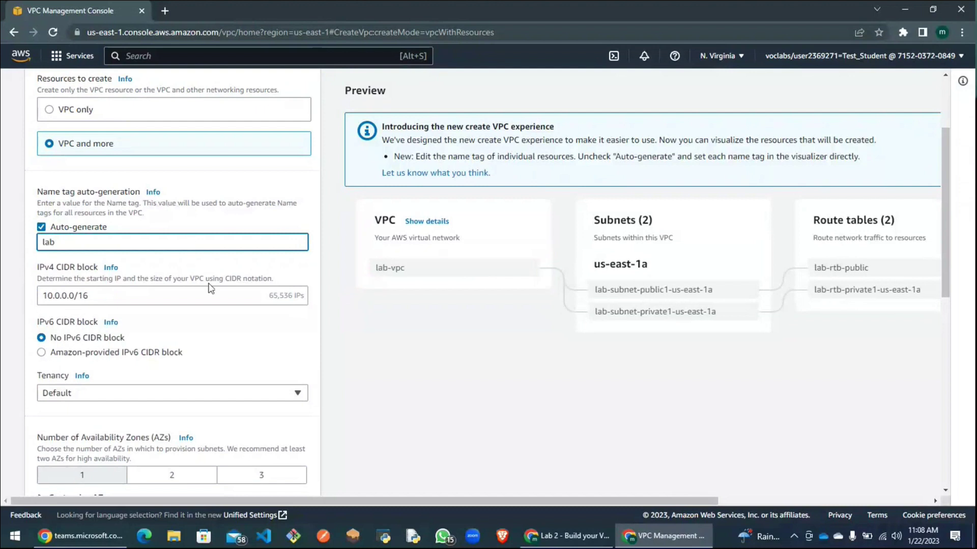
Keep 1 private subnet, and set NAT gateways to In 1 AZ and VPC endpoints to None.
{"action": "scroll", "coordinate": [211, 288], "scroll_direction": "down", "scroll_amount": 6}
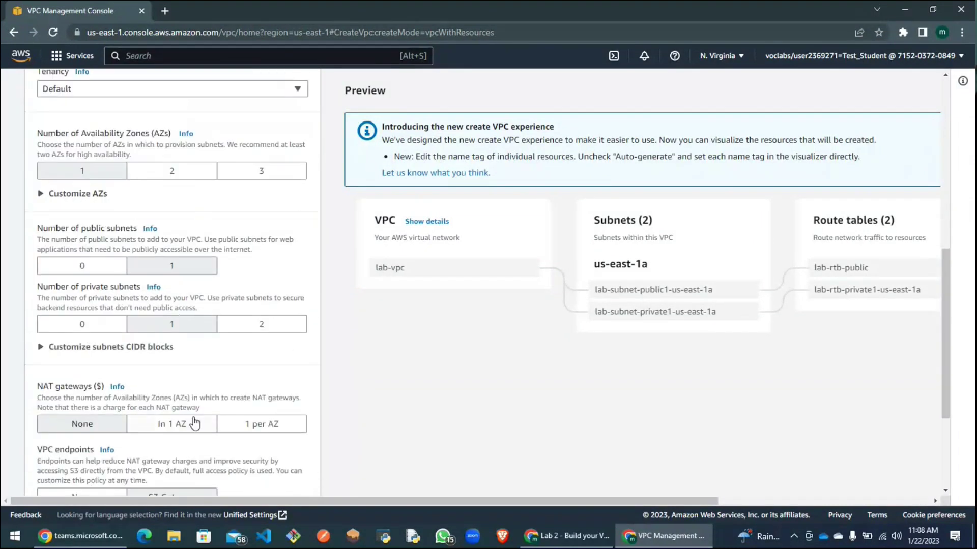
{"action": "left_click", "coordinate": [199, 325]}
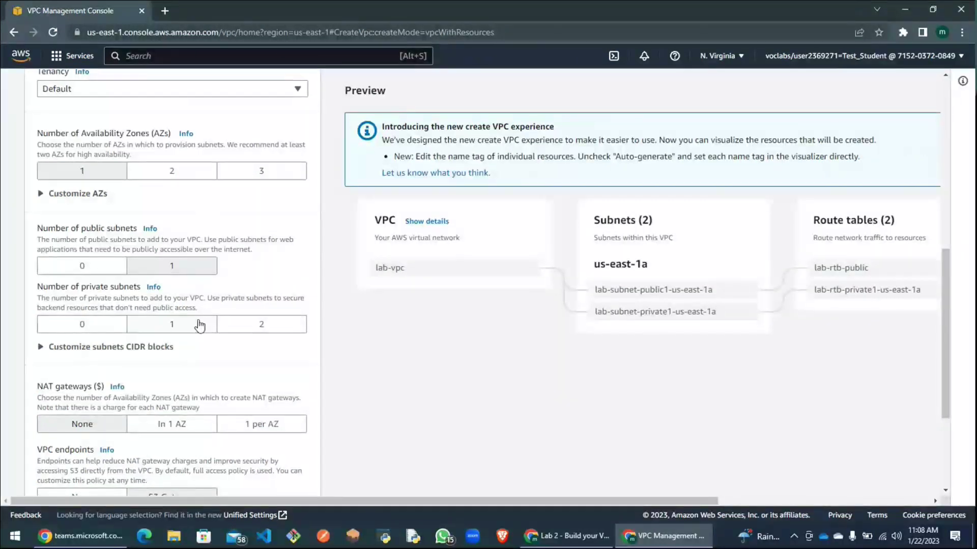
{"action": "scroll", "coordinate": [199, 325], "scroll_direction": "down", "scroll_amount": 2}
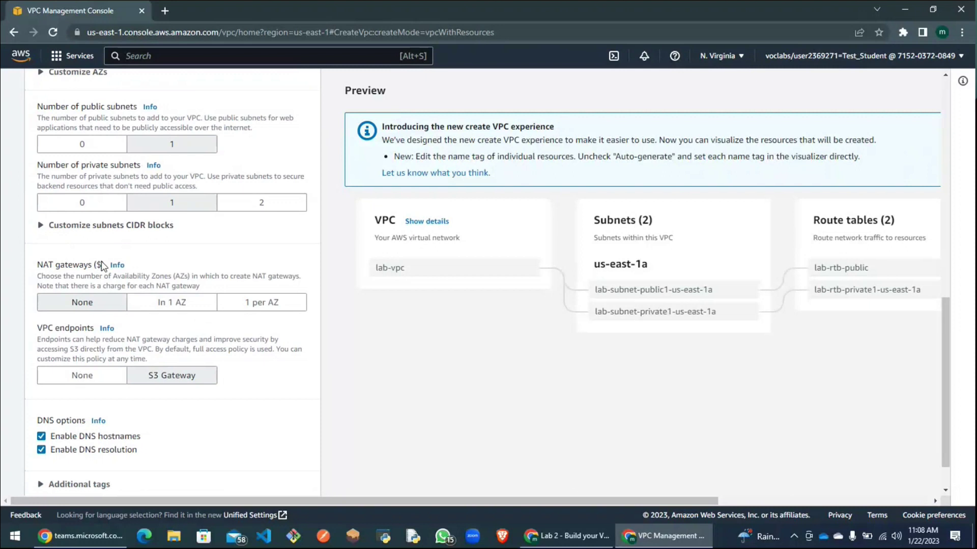
{"action": "left_click", "coordinate": [183, 304]}
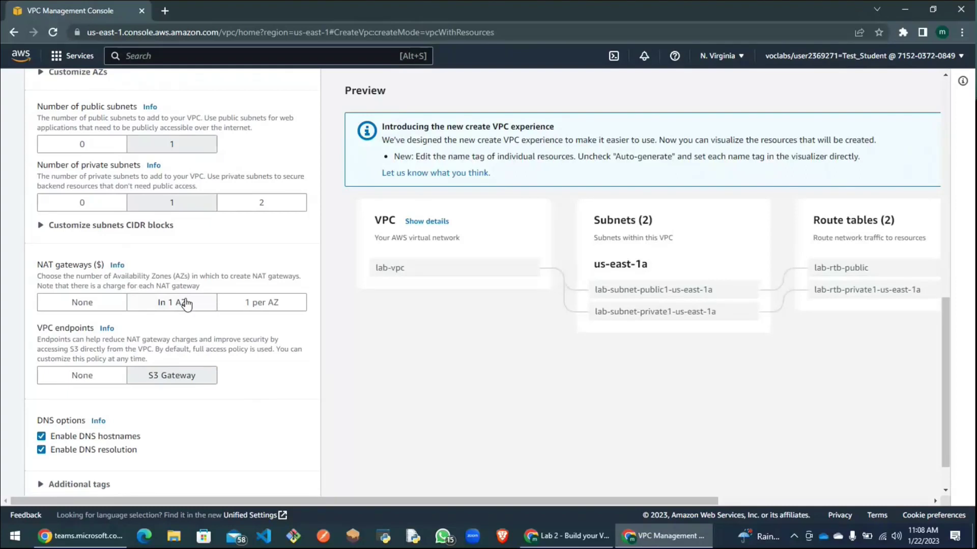
{"action": "left_click", "coordinate": [96, 387]}
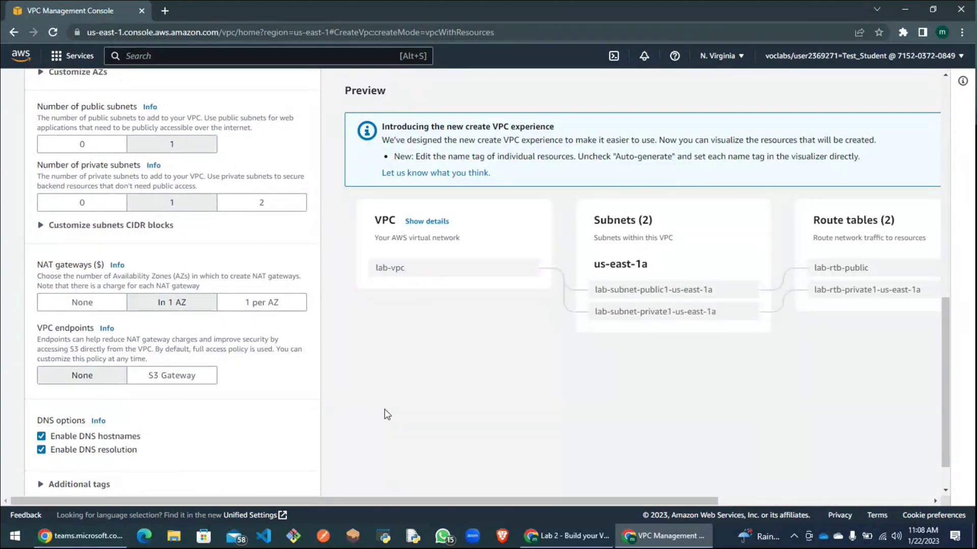
Review the lab VPC's settings and the previewed subnets, route tables and network connections.
{"action": "scroll", "coordinate": [346, 403], "scroll_direction": "down", "scroll_amount": 1}
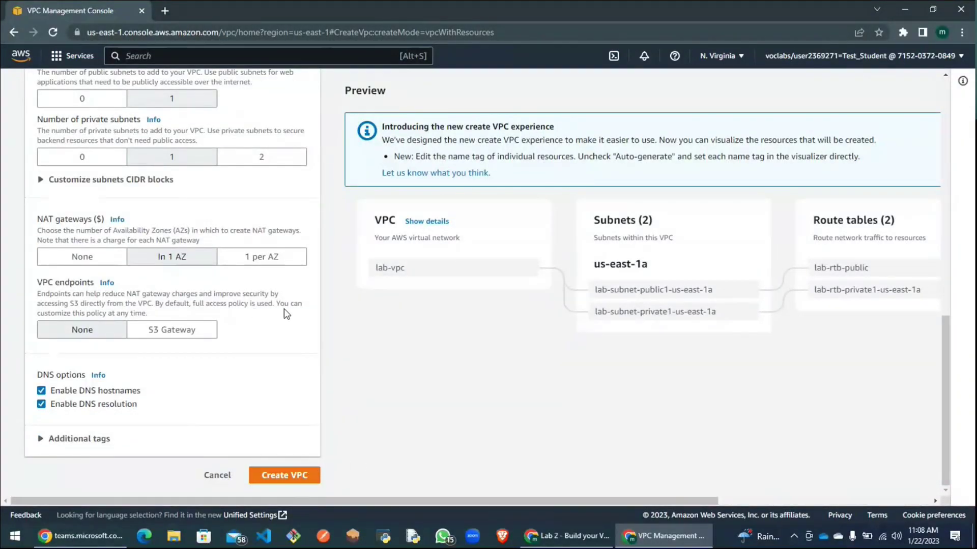
{"action": "scroll", "coordinate": [317, 339], "scroll_direction": "up", "scroll_amount": 3}
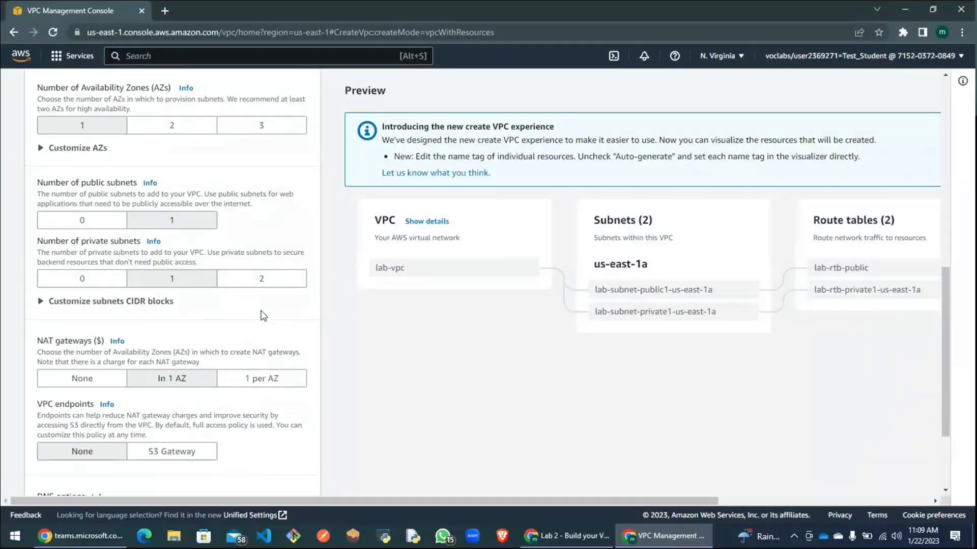
{"action": "scroll", "coordinate": [262, 316], "scroll_direction": "up", "scroll_amount": 1}
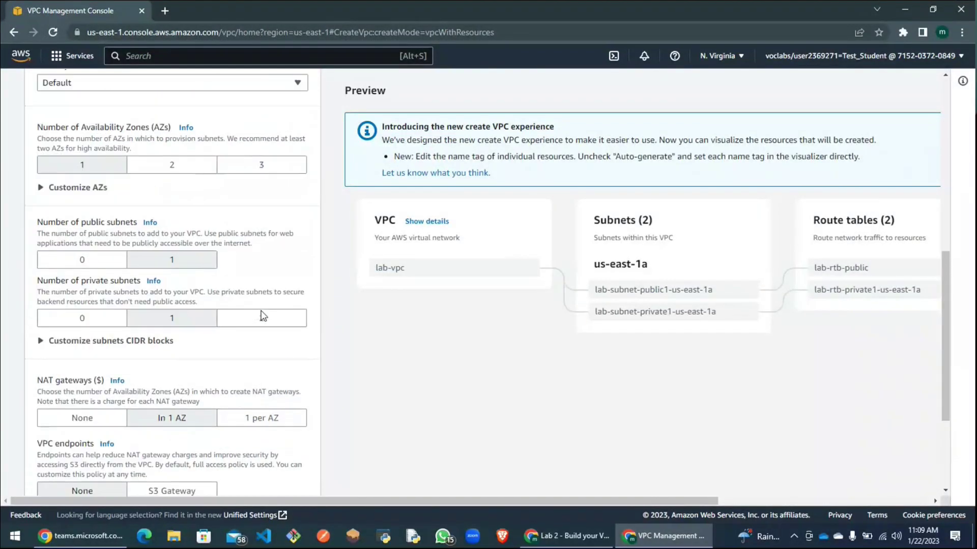
{"action": "left_click_drag", "start_coordinate": [484, 501], "coordinate": [762, 489]}
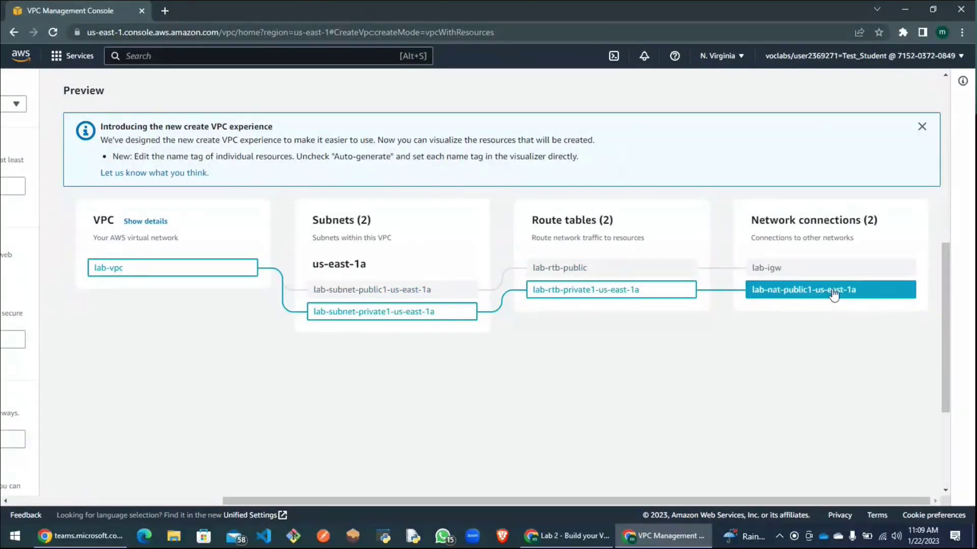
{"action": "left_click_drag", "start_coordinate": [693, 496], "coordinate": [355, 447]}
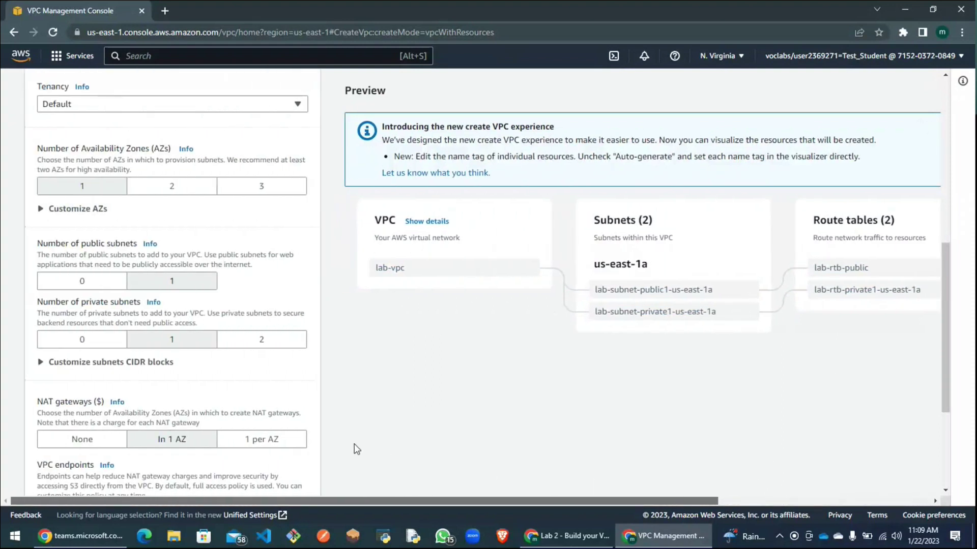
Expand the subnet CIDR block customization to show the public and private blocks in us-east-1a.
{"action": "left_click", "coordinate": [75, 365]}
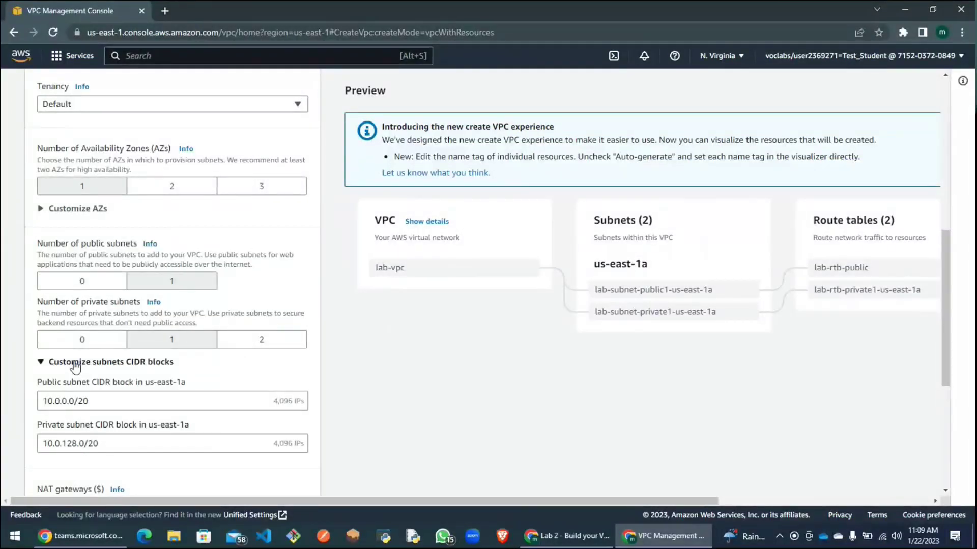
{"action": "scroll", "coordinate": [80, 365], "scroll_direction": "down", "scroll_amount": 1}
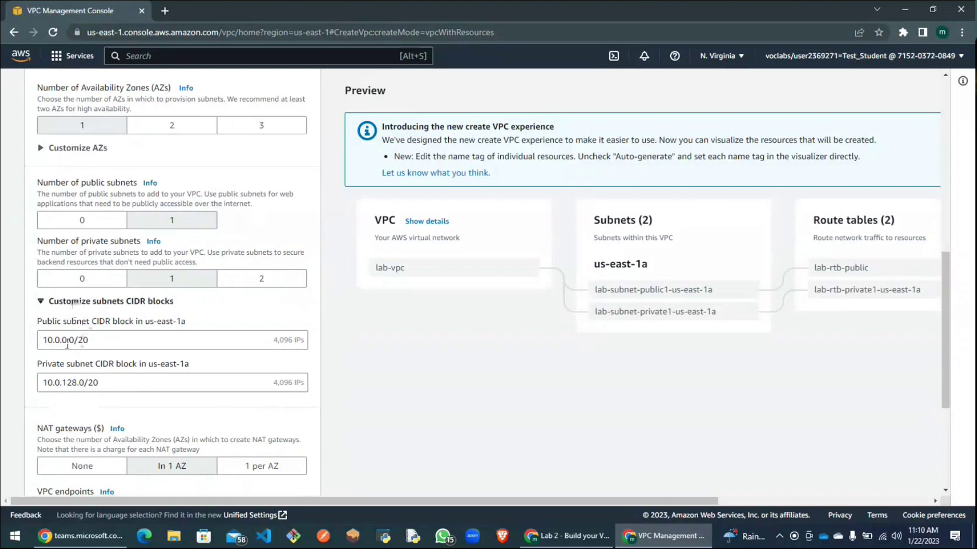
{"action": "left_click", "coordinate": [45, 302]}
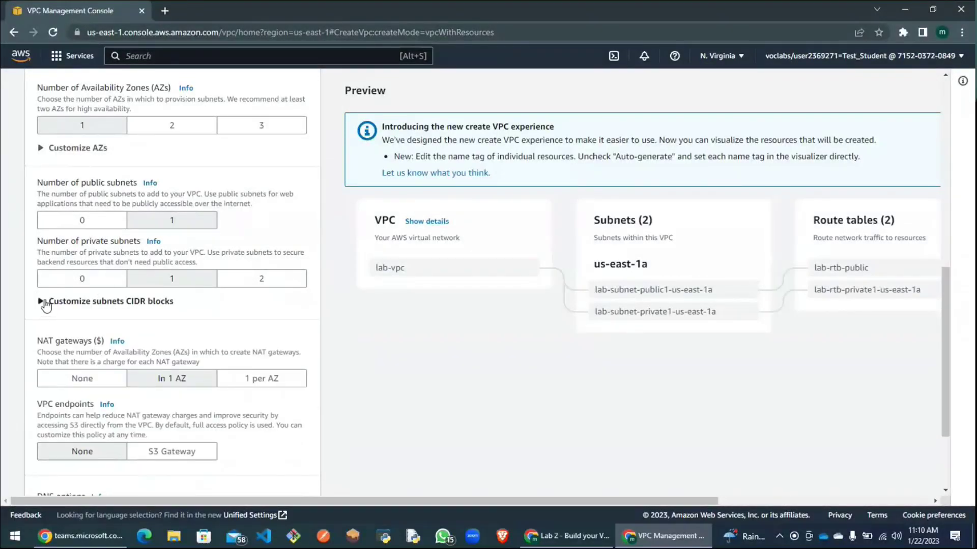
{"action": "left_click", "coordinate": [115, 304]}
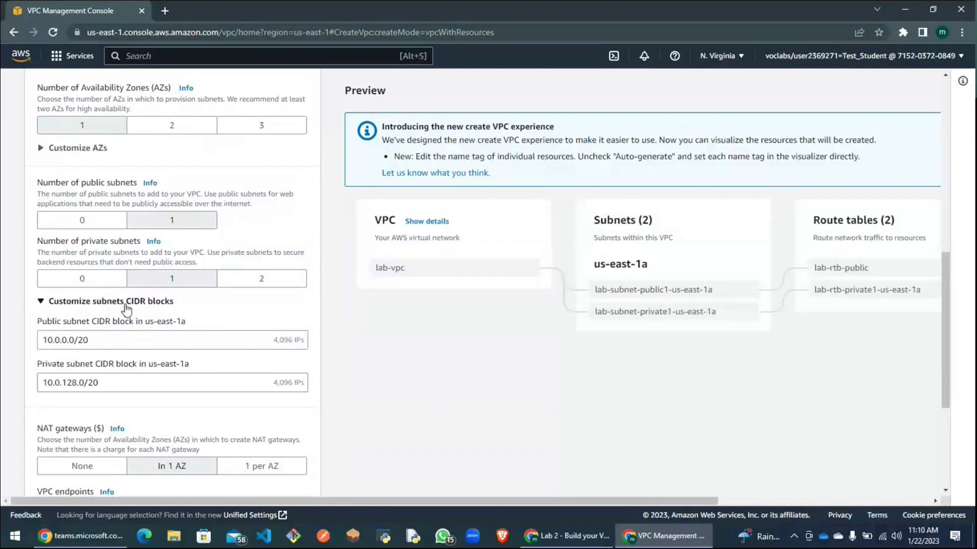
Compare the public and private subnet CIDR blocks with the VPC's IPv4 CIDR block.
{"action": "scroll", "coordinate": [140, 306], "scroll_direction": "up", "scroll_amount": 6}
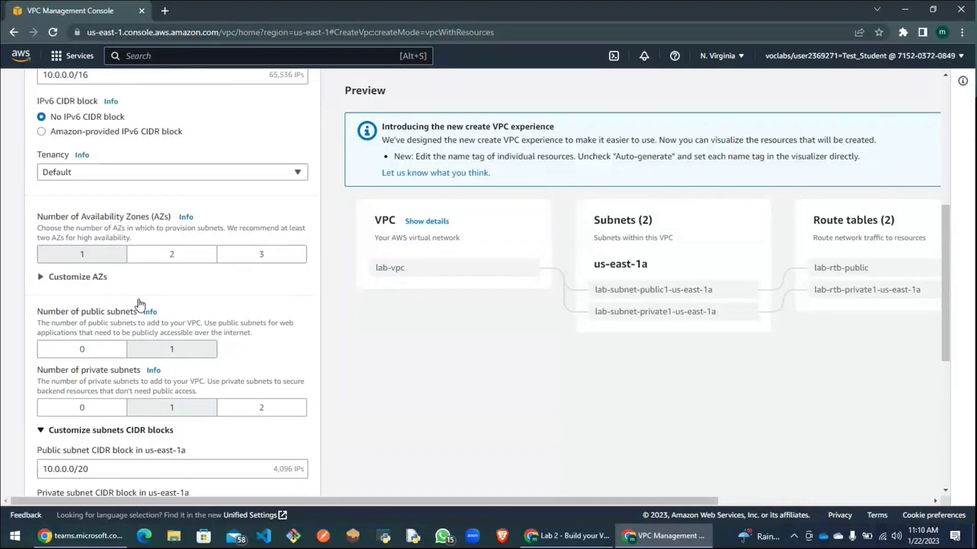
{"action": "scroll", "coordinate": [140, 305], "scroll_direction": "down", "scroll_amount": 7}
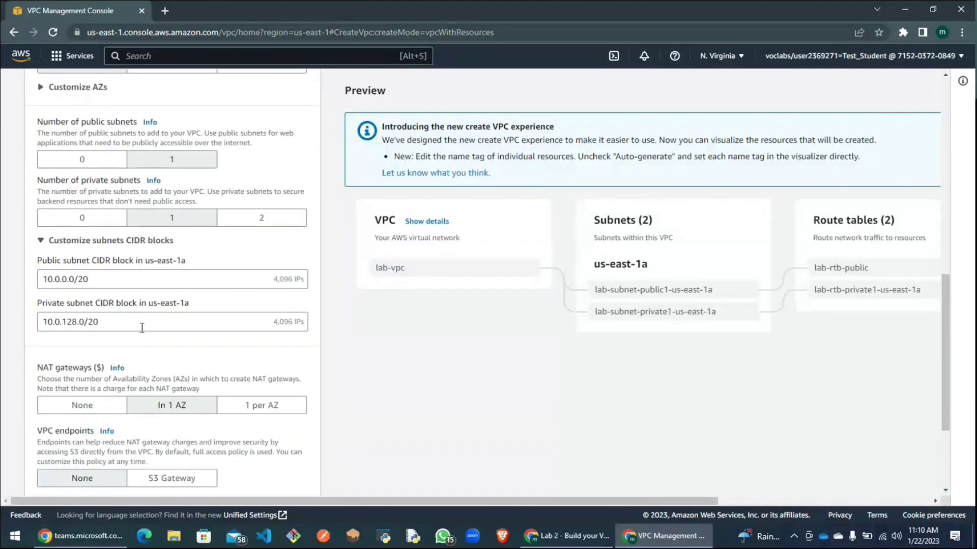
{"action": "scroll", "coordinate": [192, 357], "scroll_direction": "up", "scroll_amount": 2}
{"action": "scroll", "coordinate": [191, 356], "scroll_direction": "up", "scroll_amount": 6}
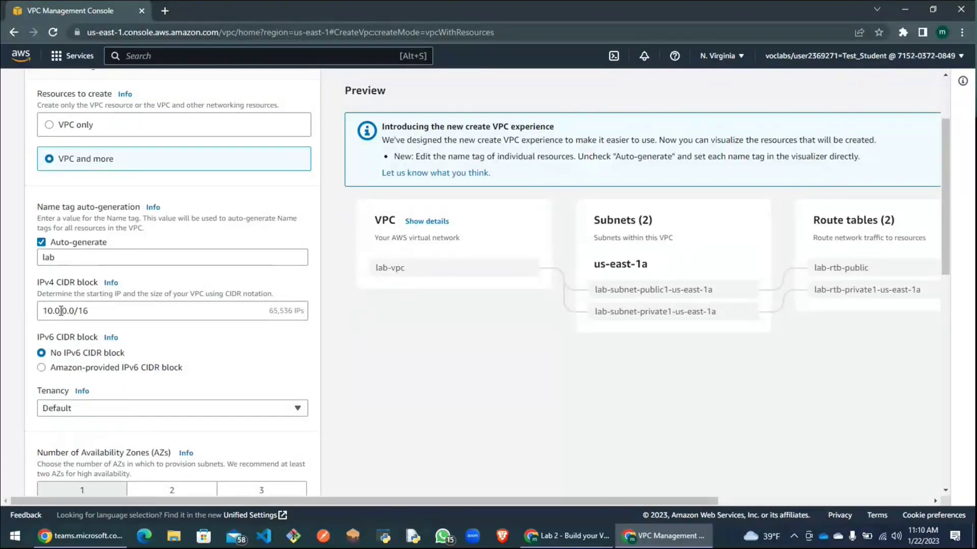
{"action": "scroll", "coordinate": [139, 335], "scroll_direction": "up", "scroll_amount": 1}
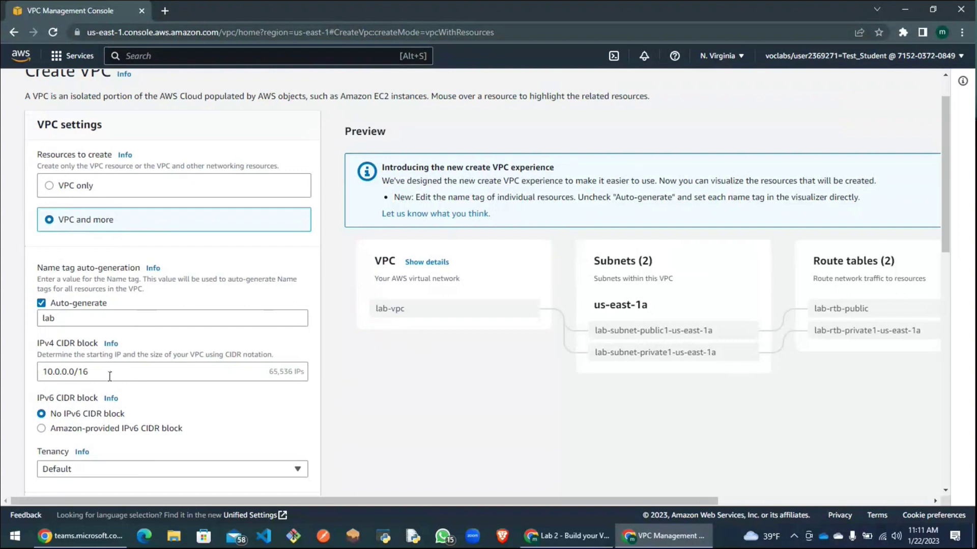
{"action": "scroll", "coordinate": [114, 371], "scroll_direction": "down", "scroll_amount": 3}
{"action": "scroll", "coordinate": [190, 368], "scroll_direction": "down", "scroll_amount": 7}
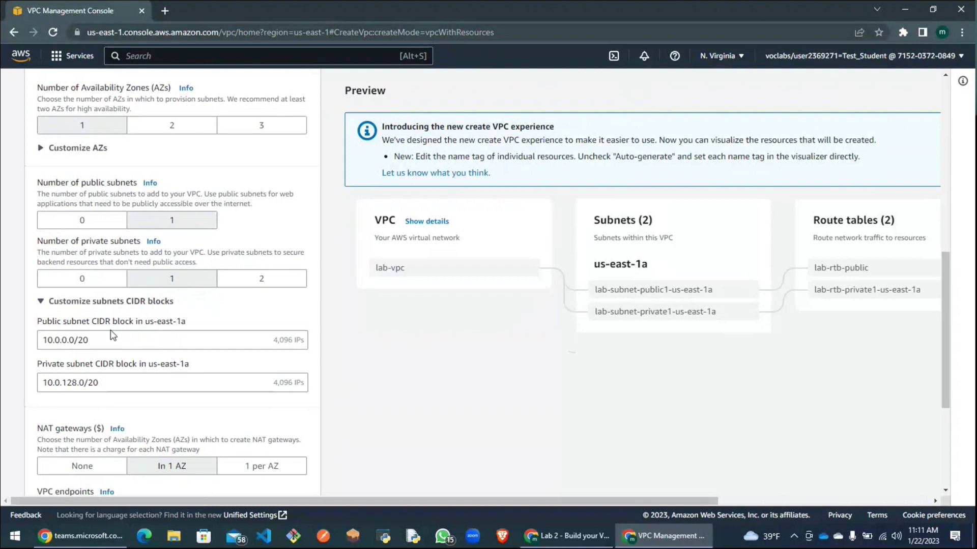
Set the public subnet CIDR block in us-east-1a to 10.0.0.0/24, copying the value from the Lab 2 instructions.
{"action": "left_click", "coordinate": [118, 342]}
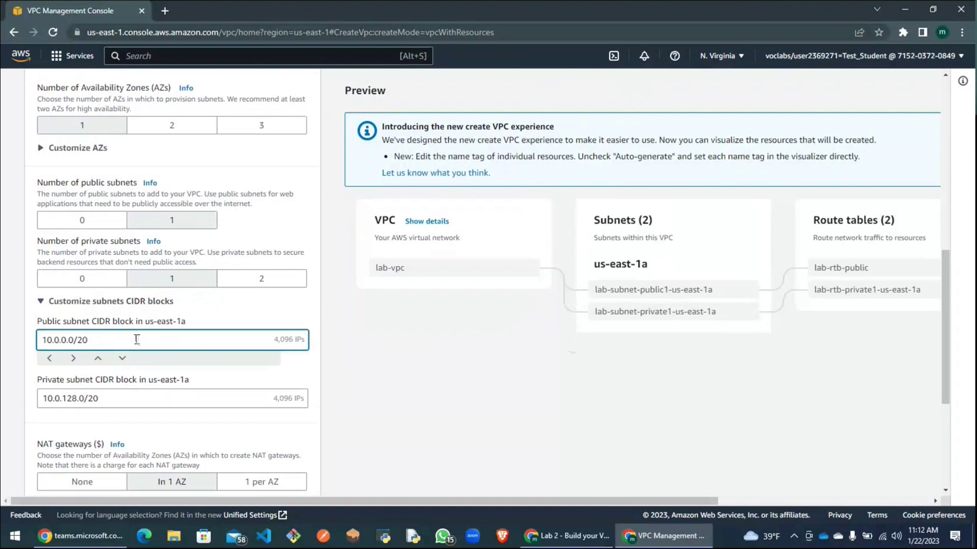
{"action": "key", "text": "alt+Tab"}
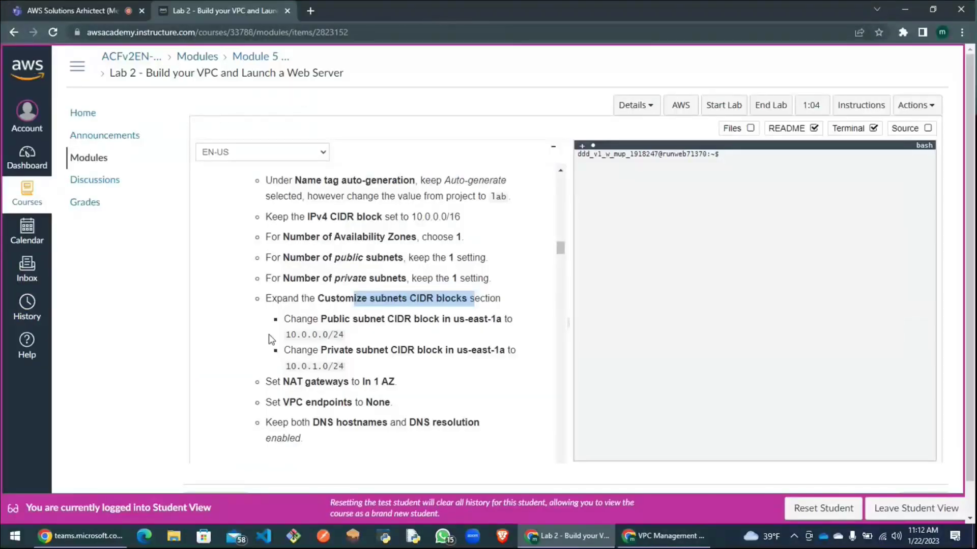
{"action": "left_click_drag", "start_coordinate": [283, 336], "coordinate": [356, 340]}
{"action": "key", "text": "ctrl+c"}
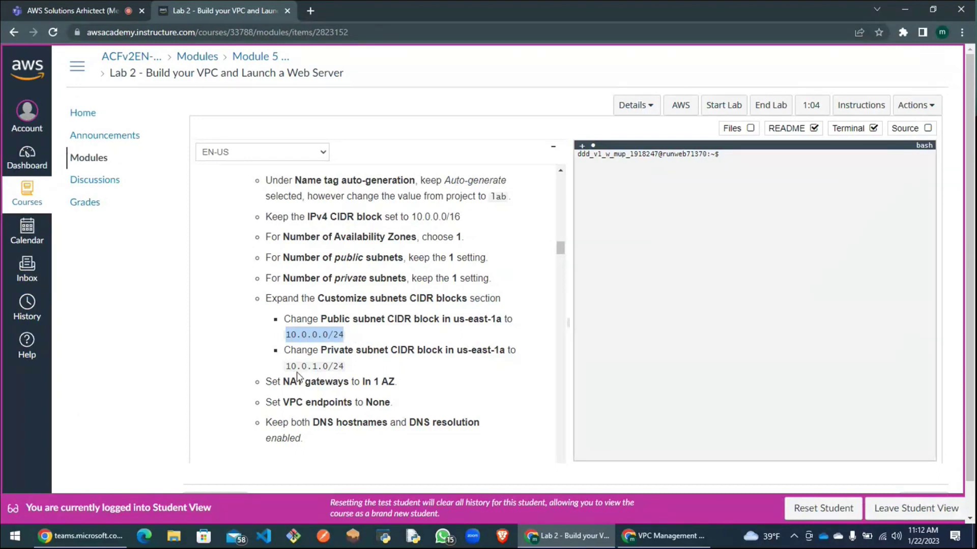
{"action": "key", "text": "alt+Tab"}
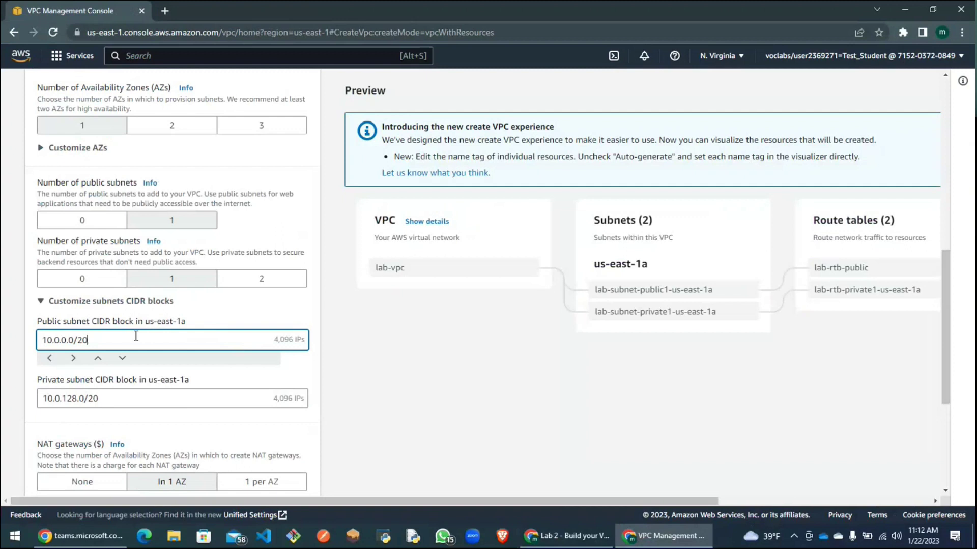
{"action": "left_click_drag", "start_coordinate": [136, 336], "coordinate": [7, 350]}
{"action": "key", "text": "ctrl+v"}
{"action": "left_click", "coordinate": [301, 371]}
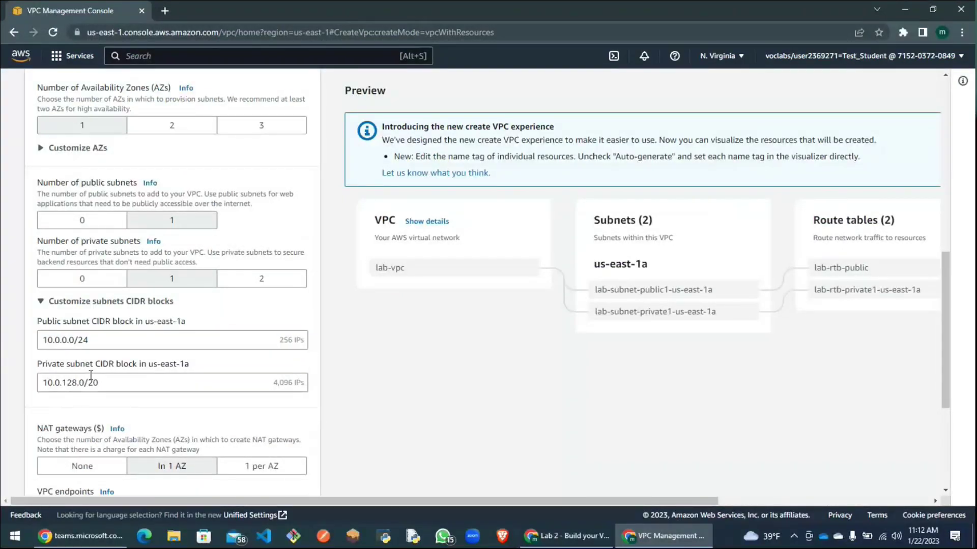
Set the private subnet CIDR block in us-east-1a to 10.0.1.0/24, checking it against the Lab 2 instructions.
{"action": "left_click_drag", "start_coordinate": [124, 383], "coordinate": [32, 381]}
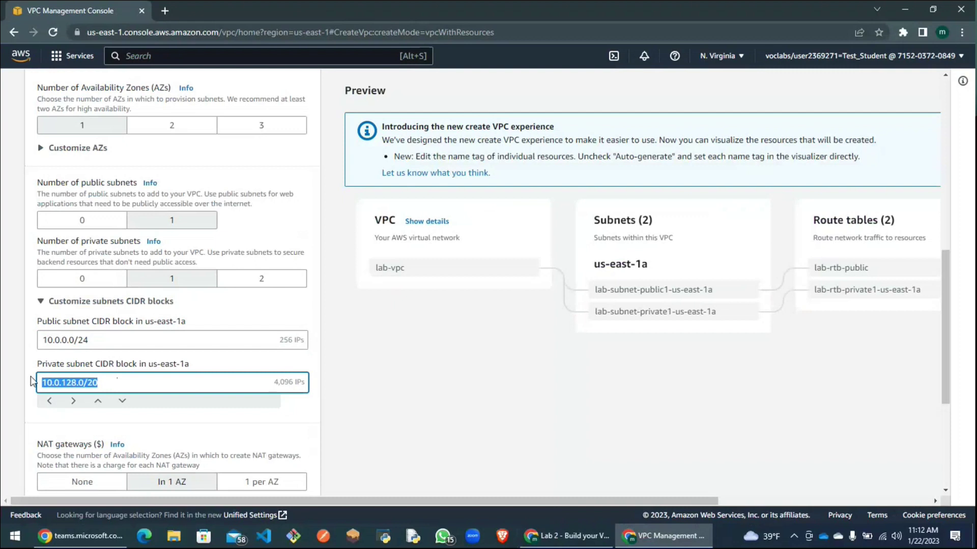
{"action": "key", "text": "ctrl+v"}
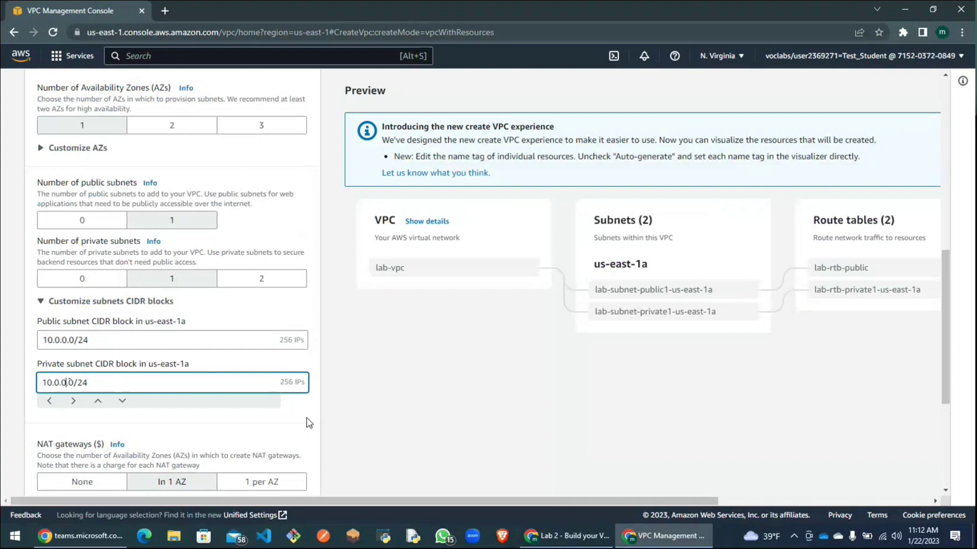
{"action": "key", "text": "BackSpace"}
{"action": "type", "text": "3"}
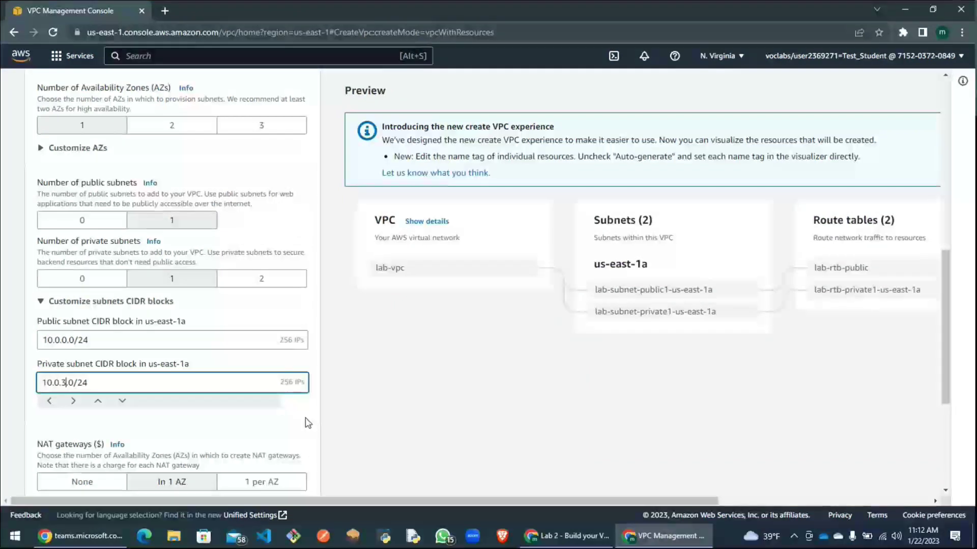
{"action": "key", "text": "BackSpace"}
{"action": "type", "text": "1"}
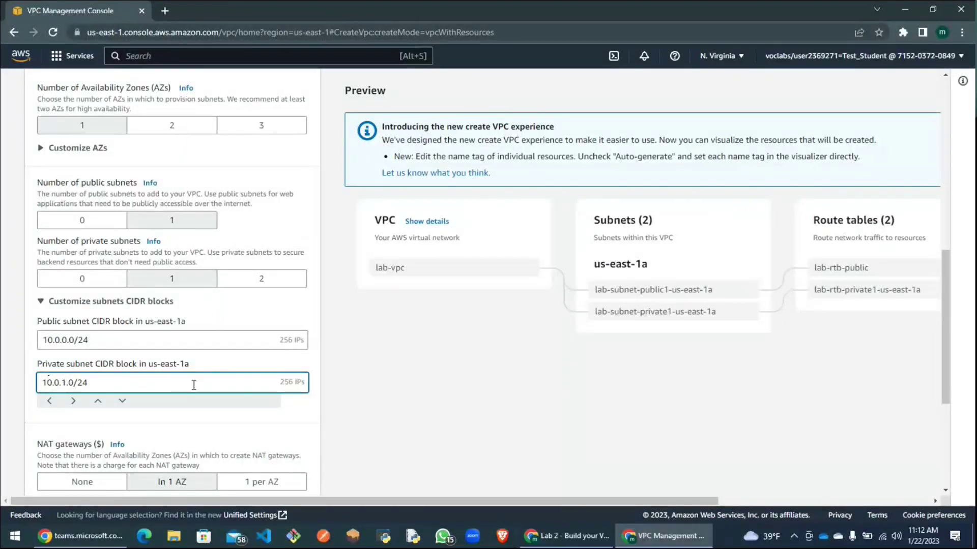
{"action": "key", "text": "alt+Tab"}
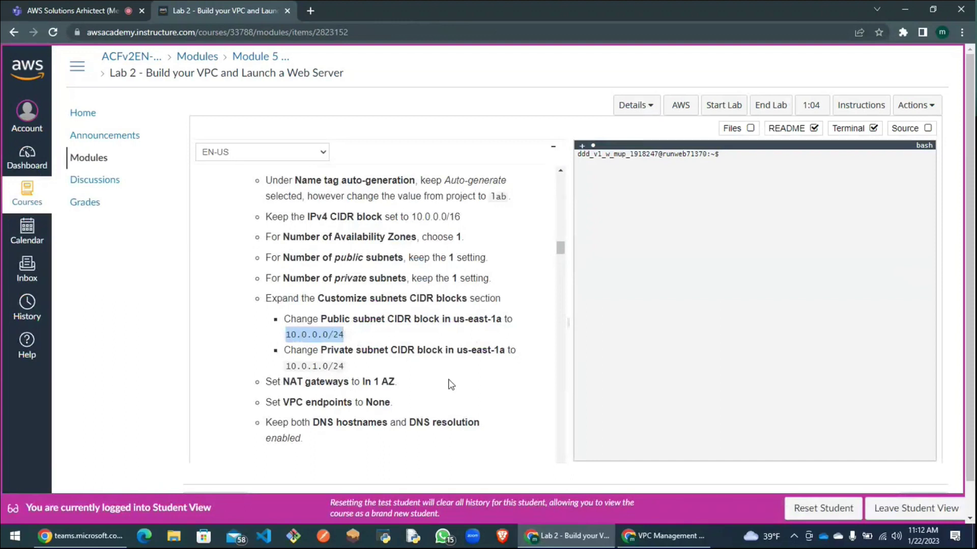
{"action": "key", "text": "alt+Tab"}
{"action": "type", "text": ".0/24"}
{"action": "left_click", "coordinate": [363, 382]}
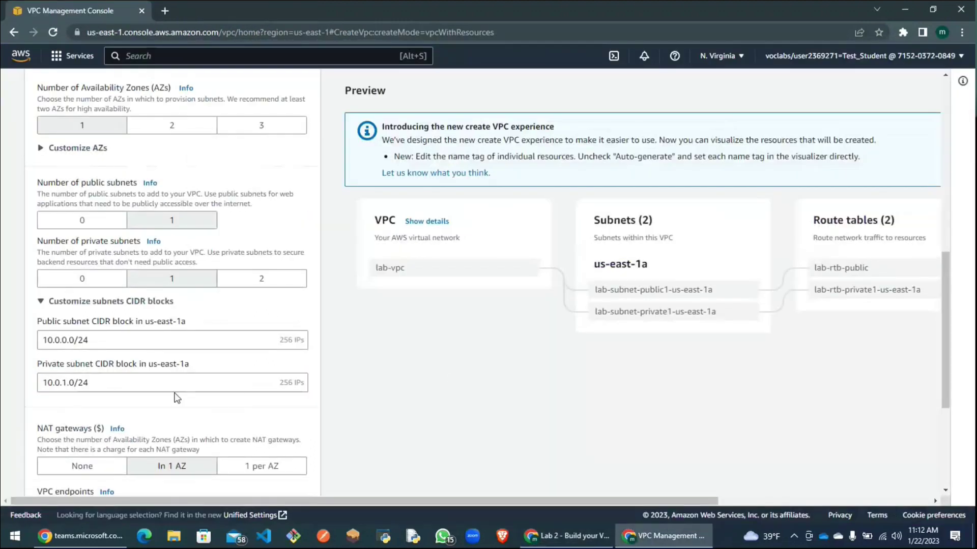
Compare the VPC's IPv4 CIDR block with the customized subnet blocks, and review the NAT gateway, endpoint and DNS settings.
{"action": "scroll", "coordinate": [278, 389], "scroll_direction": "up", "scroll_amount": 6}
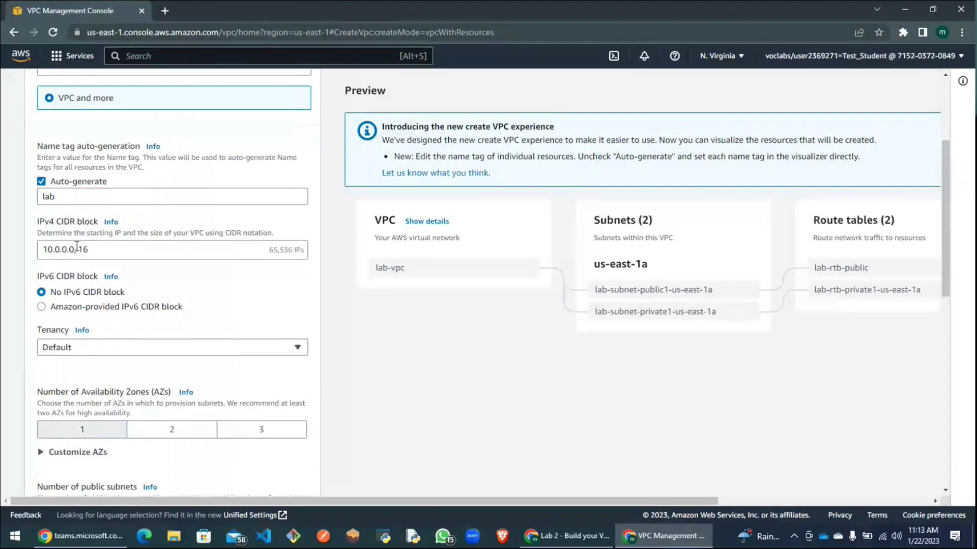
{"action": "scroll", "coordinate": [100, 234], "scroll_direction": "down", "scroll_amount": 1}
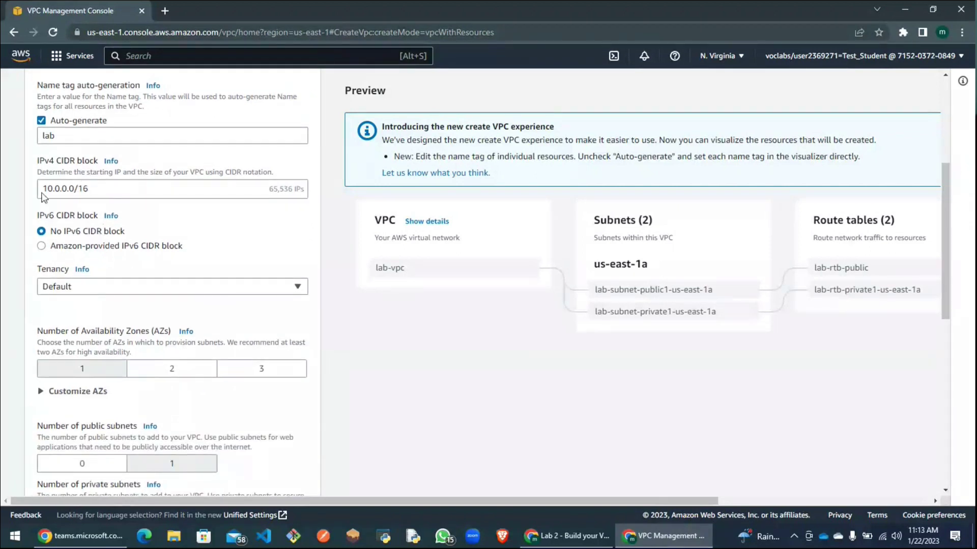
{"action": "scroll", "coordinate": [98, 195], "scroll_direction": "down", "scroll_amount": 6}
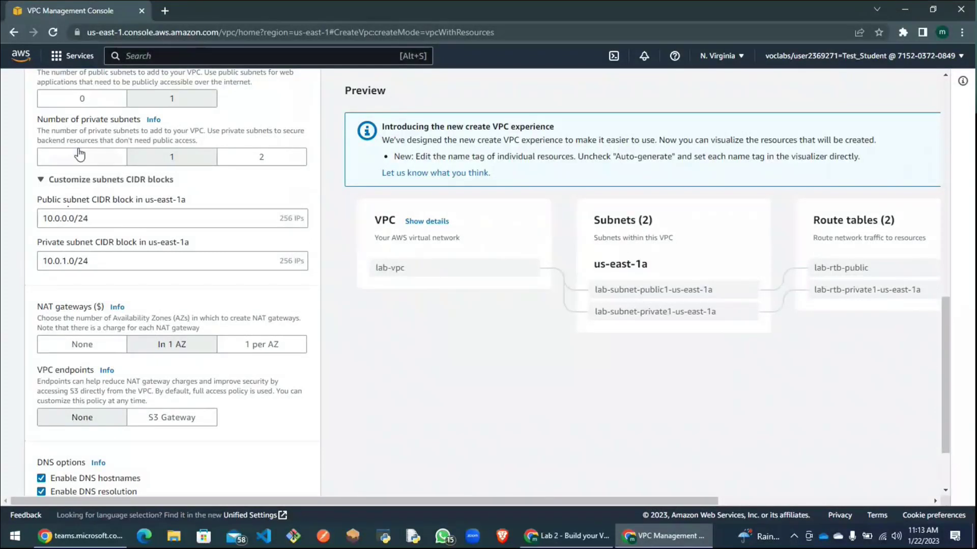
{"action": "scroll", "coordinate": [95, 206], "scroll_direction": "up", "scroll_amount": 6}
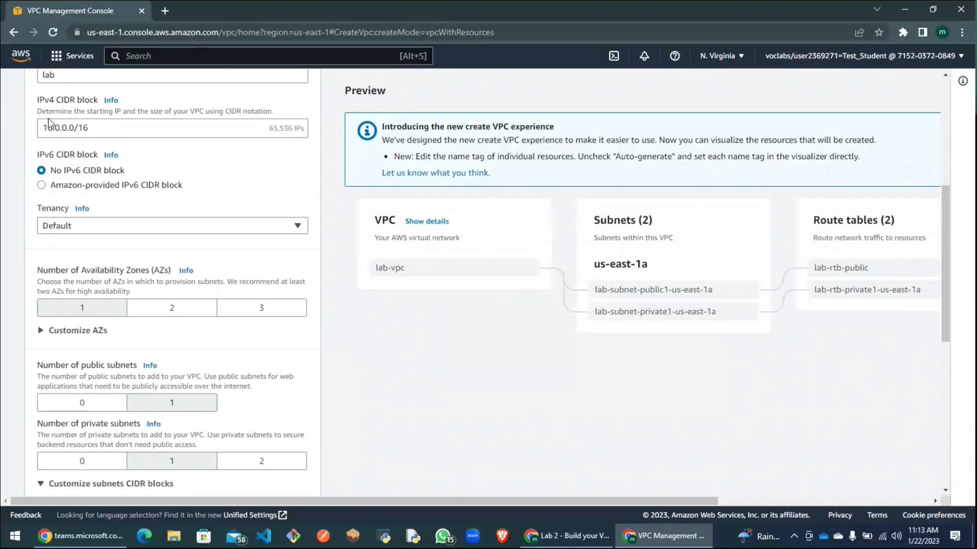
{"action": "scroll", "coordinate": [96, 262], "scroll_direction": "down", "scroll_amount": 3}
{"action": "left_click", "coordinate": [112, 341]}
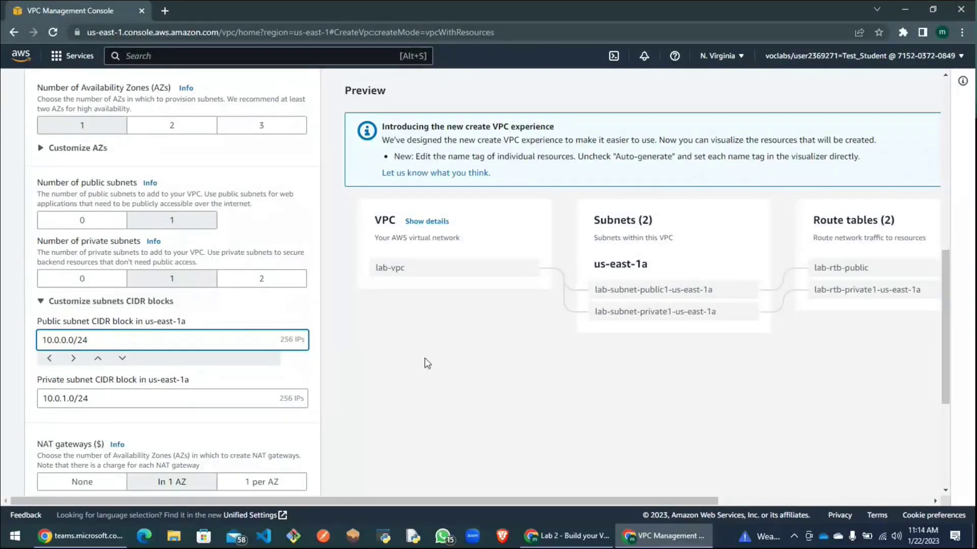
{"action": "left_click", "coordinate": [365, 363]}
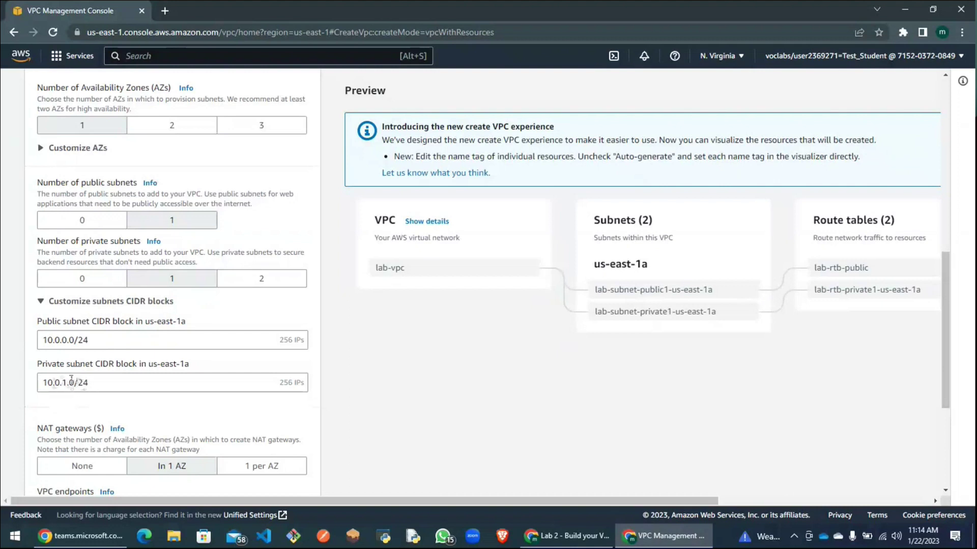
{"action": "scroll", "coordinate": [308, 265], "scroll_direction": "up", "scroll_amount": 1}
{"action": "scroll", "coordinate": [307, 264], "scroll_direction": "up", "scroll_amount": 7}
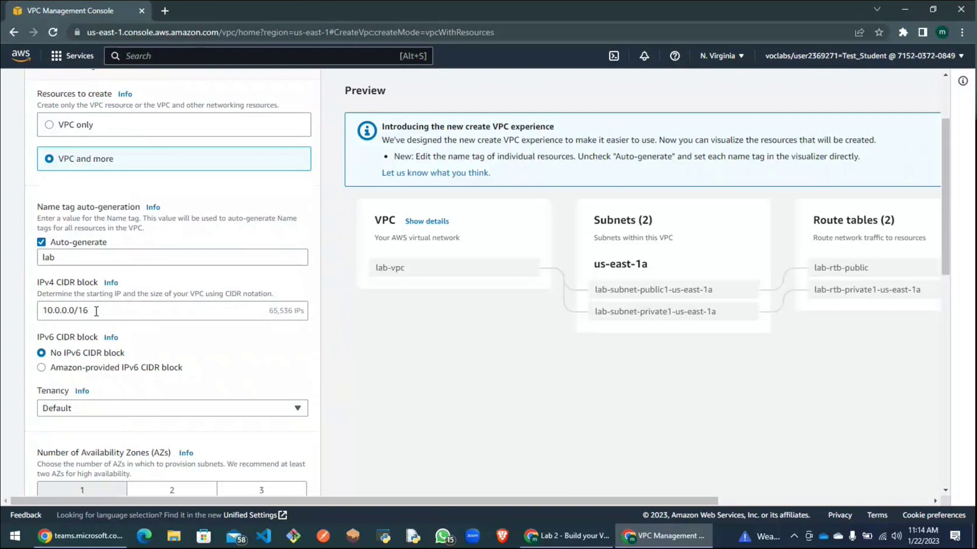
{"action": "scroll", "coordinate": [96, 312], "scroll_direction": "down", "scroll_amount": 2}
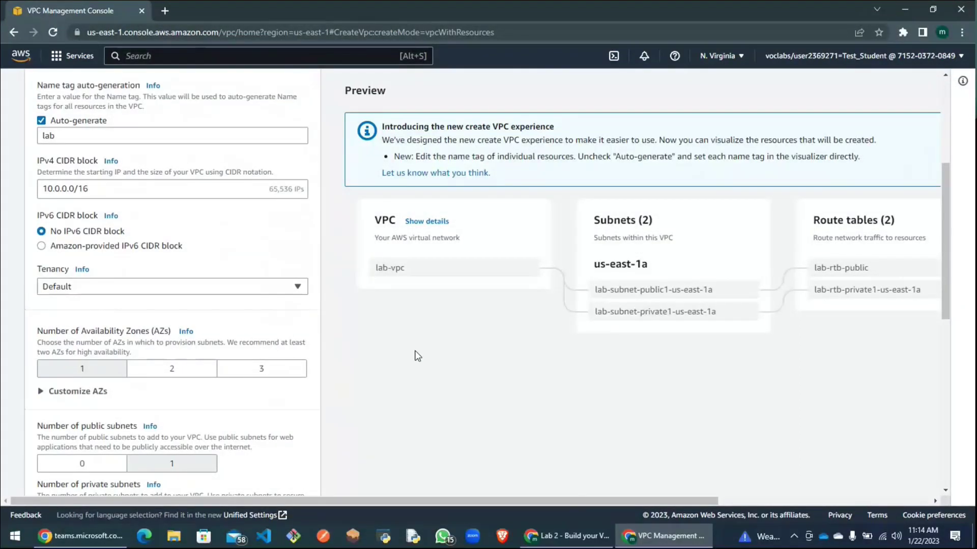
{"action": "scroll", "coordinate": [414, 355], "scroll_direction": "down", "scroll_amount": 3}
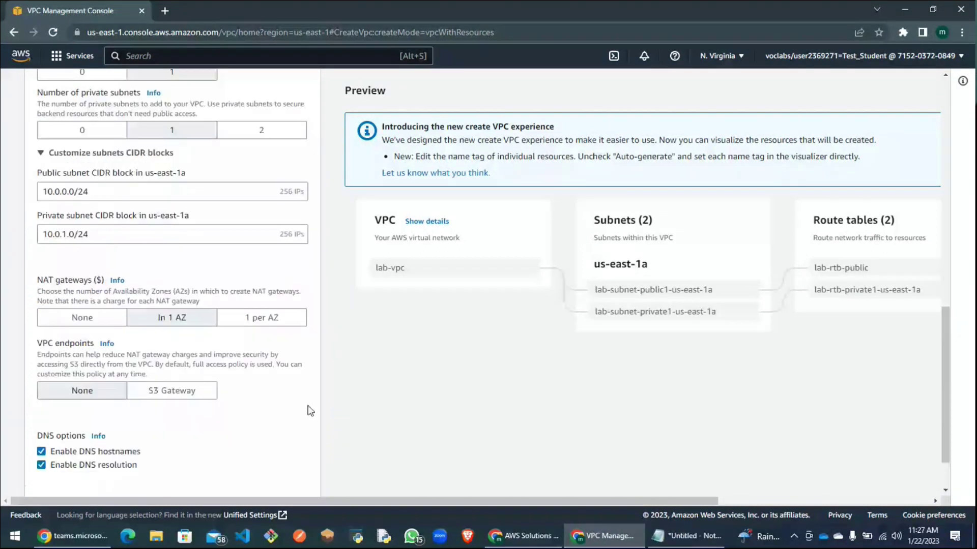
Try bunnies as the auto-generated name tag value for the VPC resources.
{"action": "scroll", "coordinate": [325, 410], "scroll_direction": "up", "scroll_amount": 10}
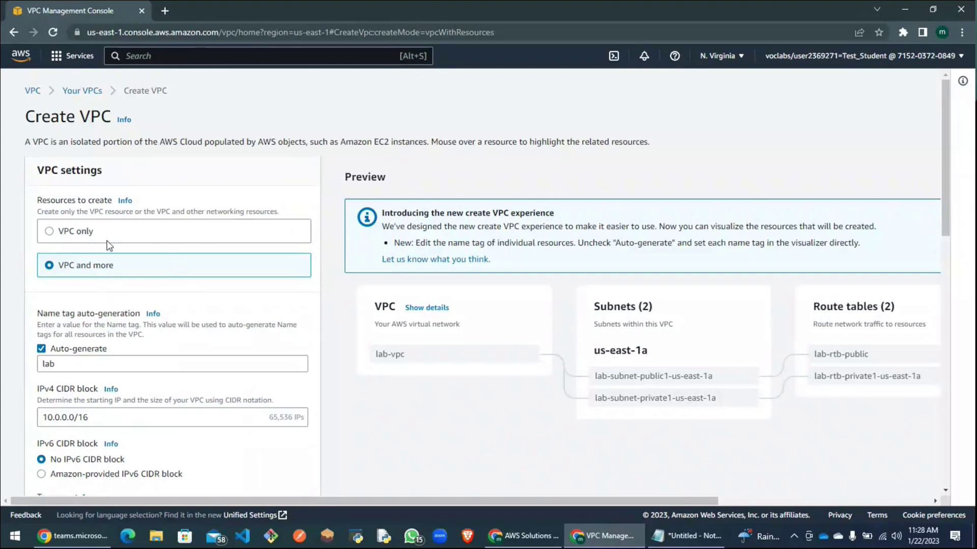
{"action": "scroll", "coordinate": [109, 246], "scroll_direction": "down", "scroll_amount": 1}
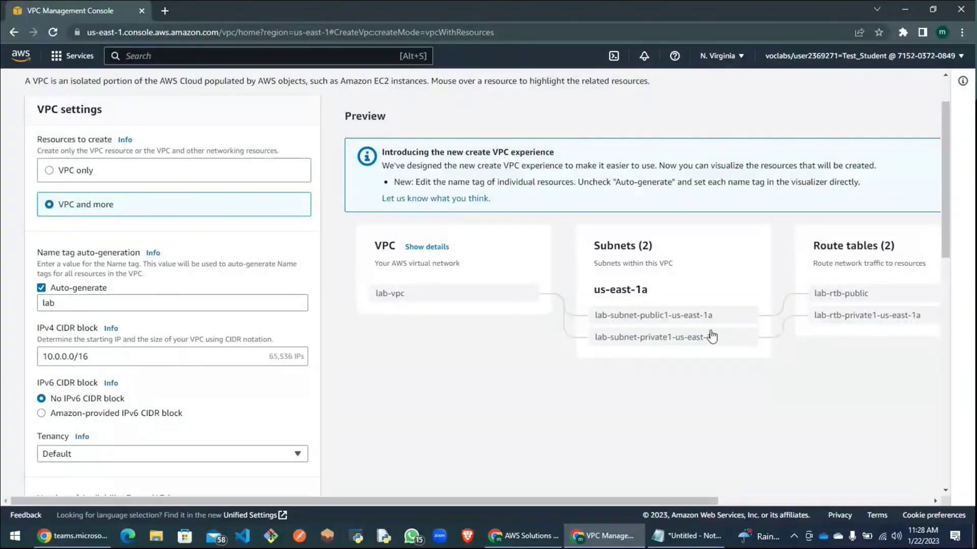
{"action": "left_click", "coordinate": [59, 302]}
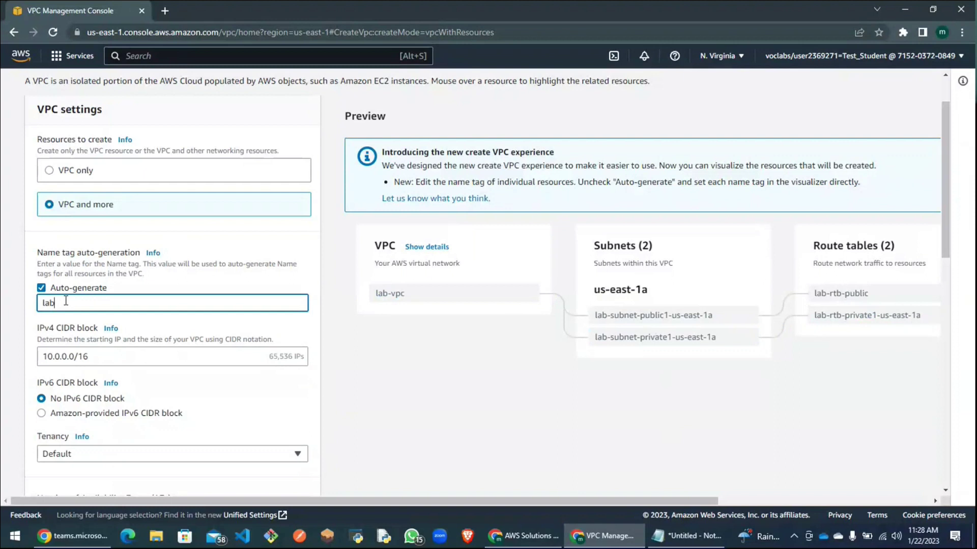
{"action": "left_click_drag", "start_coordinate": [66, 301], "coordinate": [23, 306]}
{"action": "type", "text": "bunnies"}
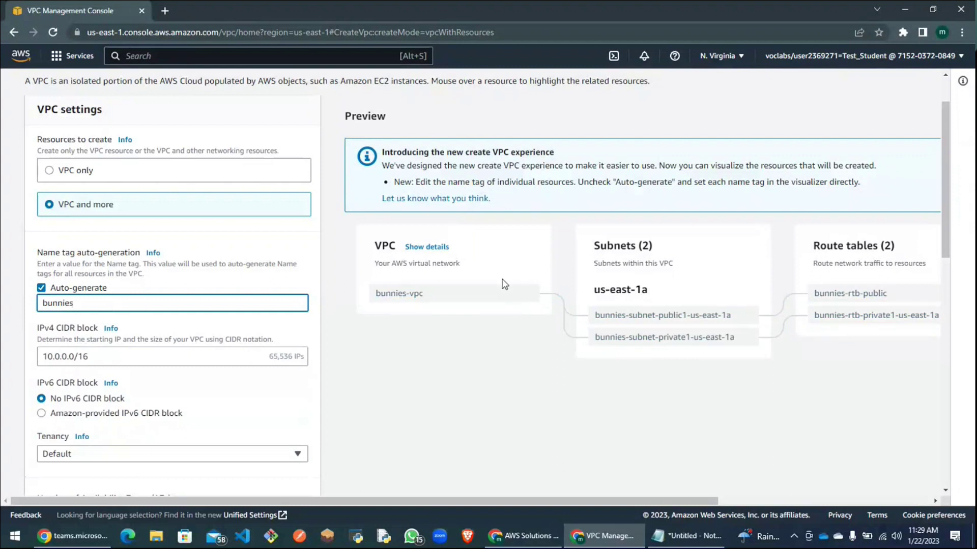
Restore the auto-generated name tag value to lab.
{"action": "left_click_drag", "start_coordinate": [80, 305], "coordinate": [22, 305]}
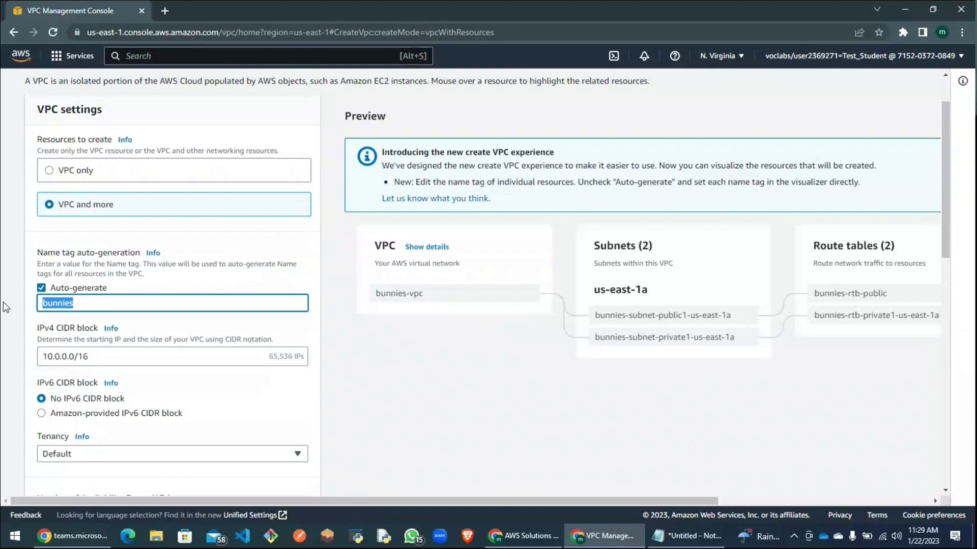
{"action": "type", "text": "lab"}
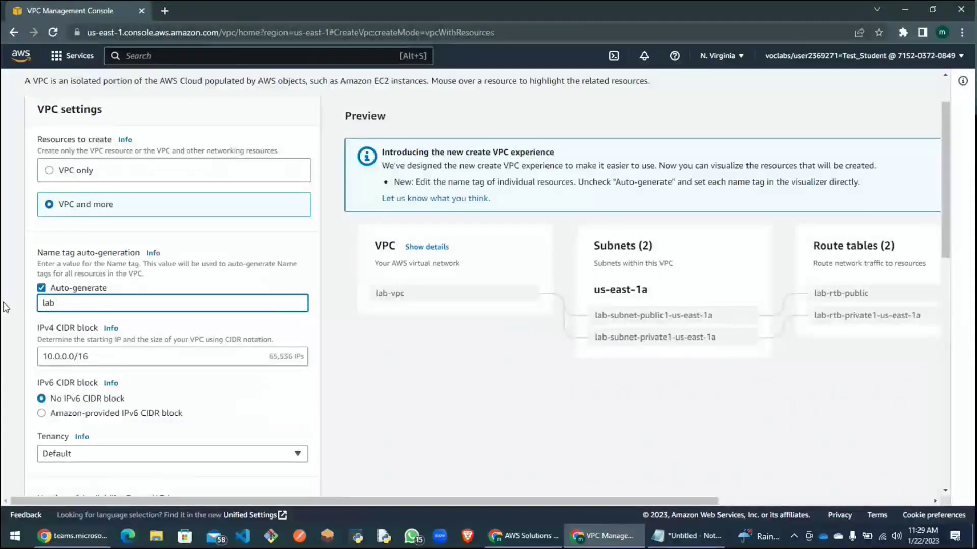
{"action": "key", "text": "BackSpace"}
{"action": "key", "text": "BackSpace"}
{"action": "key", "text": "BackSpace"}
{"action": "type", "text": "bun"}
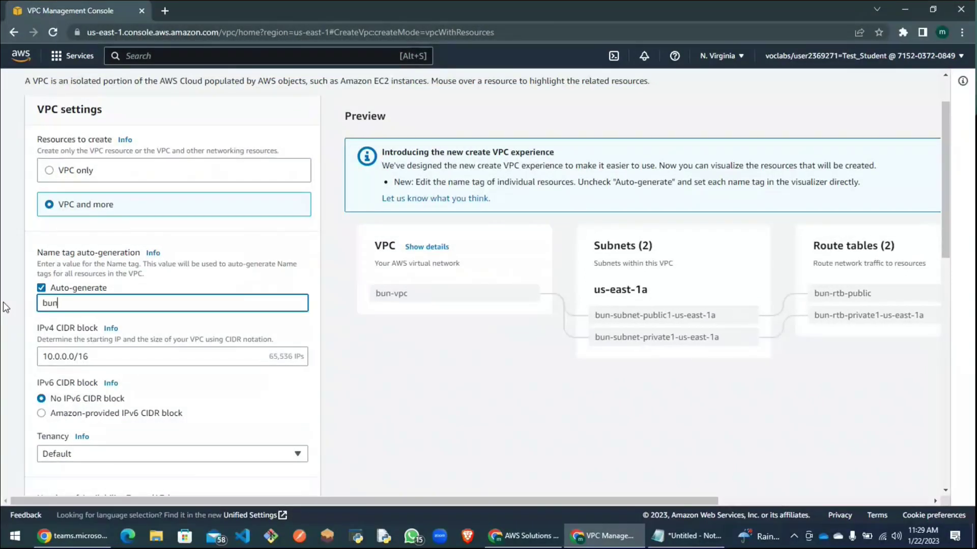
{"action": "key", "text": "BackSpace"}
{"action": "key", "text": "BackSpace"}
{"action": "key", "text": "BackSpace"}
{"action": "type", "text": "lab"}
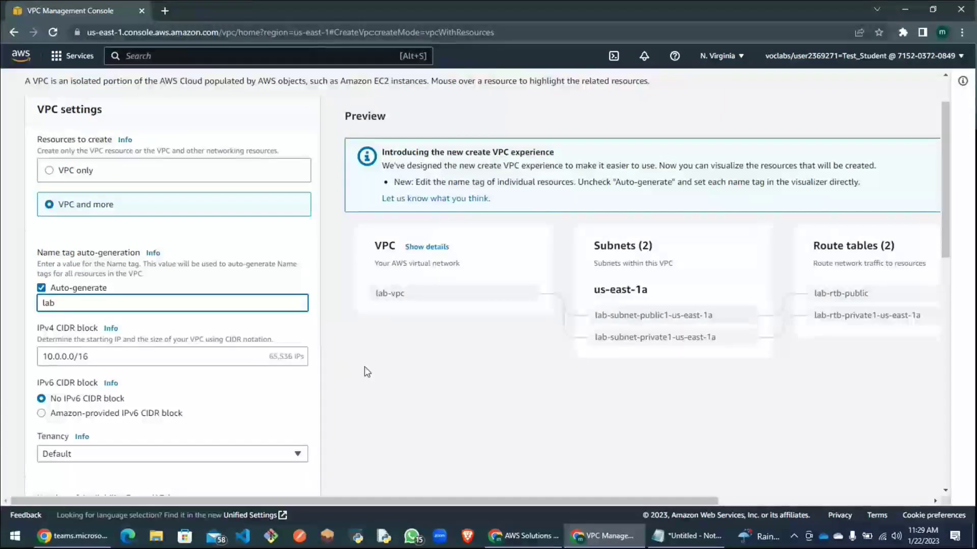
Check the IPv4 CIDR block, and try the Amazon-provided IPv6 CIDR block before returning to No IPv6 CIDR block.
{"action": "left_click", "coordinate": [63, 355]}
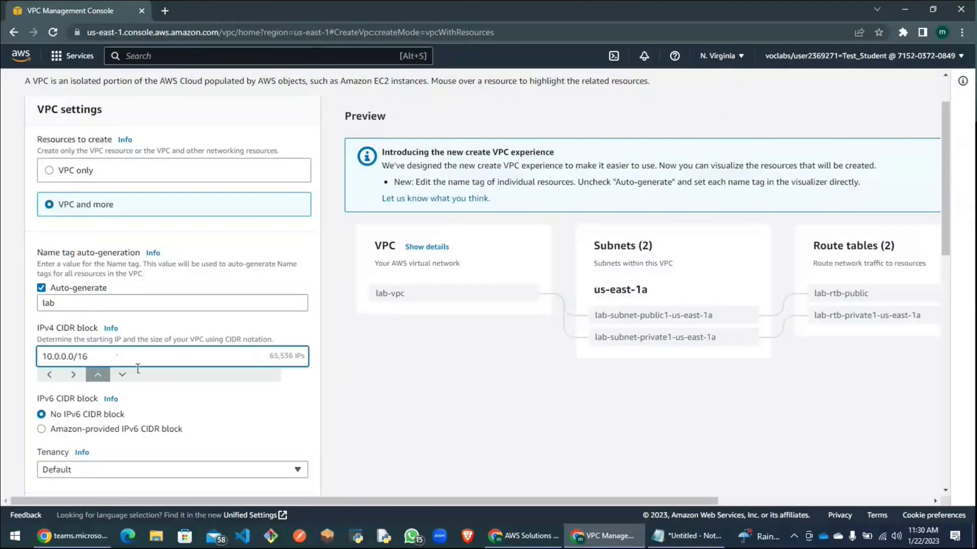
{"action": "left_click", "coordinate": [303, 382]}
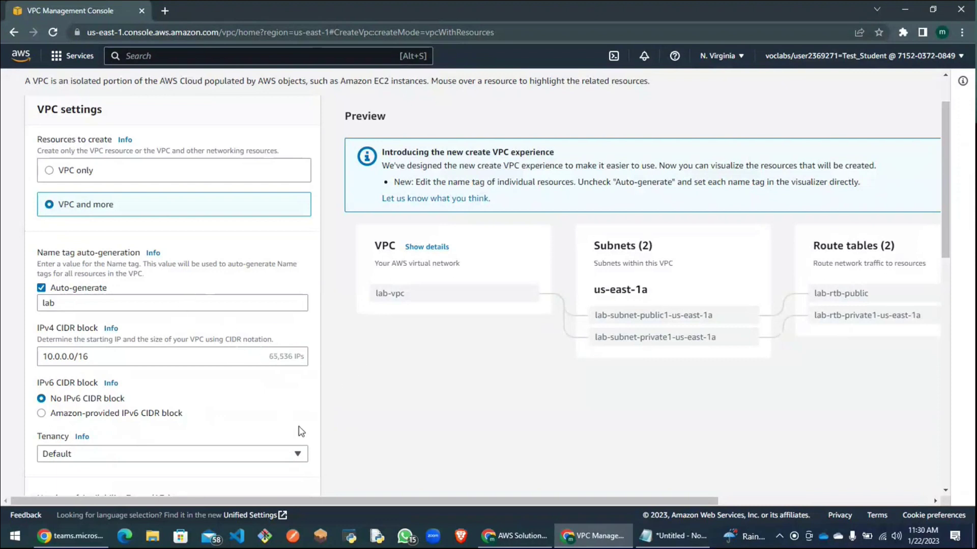
{"action": "scroll", "coordinate": [194, 339], "scroll_direction": "down", "scroll_amount": 3}
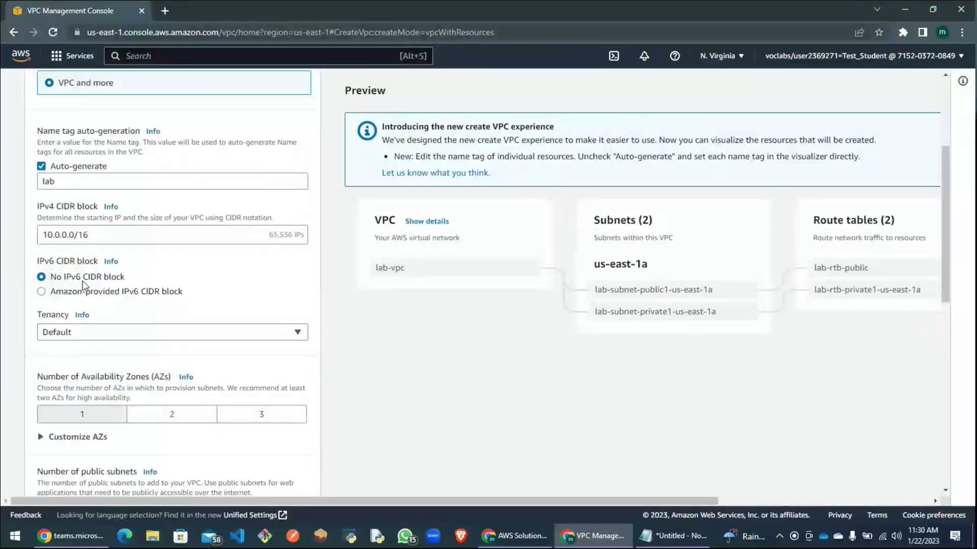
{"action": "left_click", "coordinate": [53, 292]}
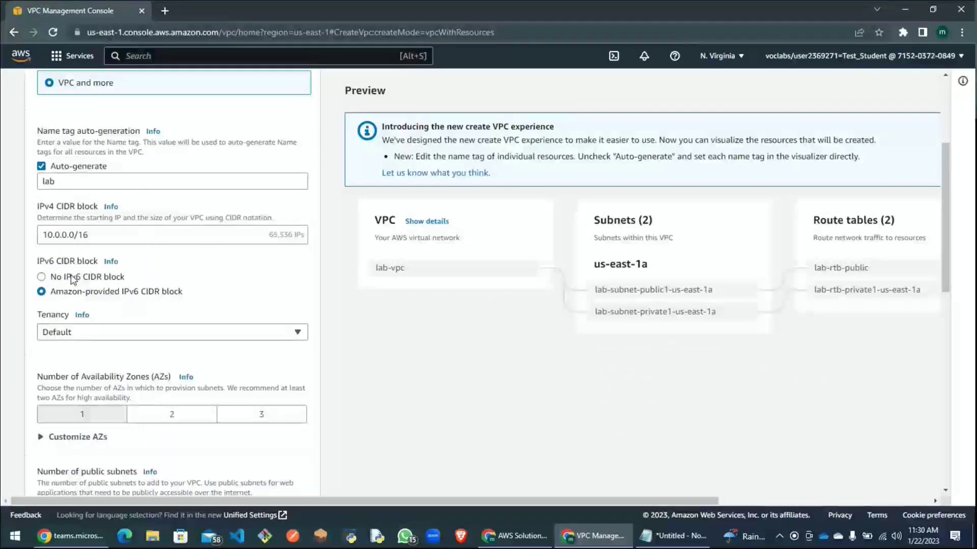
{"action": "left_click", "coordinate": [73, 279]}
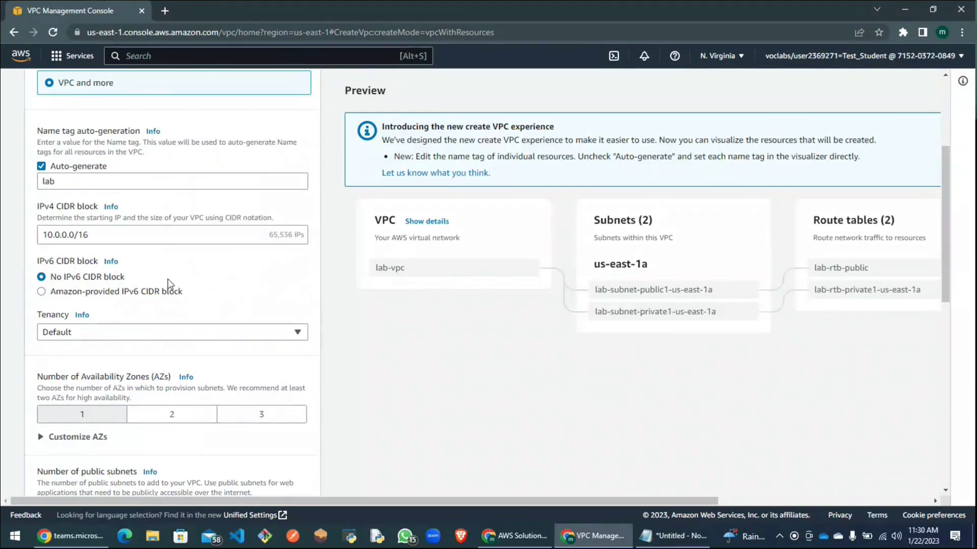
Examine the tenancy options Default and Dedicated, keeping Default for the VPC.
{"action": "scroll", "coordinate": [221, 341], "scroll_direction": "down", "scroll_amount": 1}
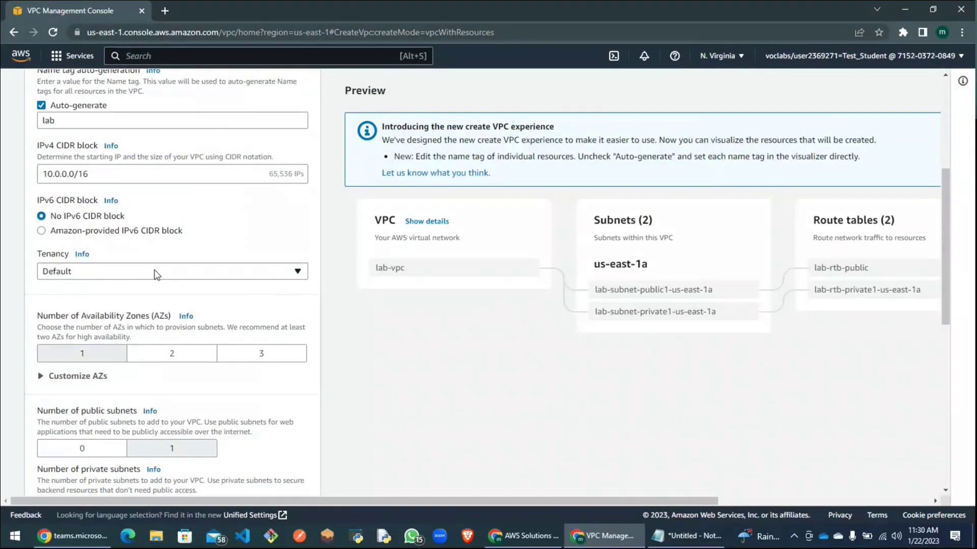
{"action": "left_click", "coordinate": [202, 274]}
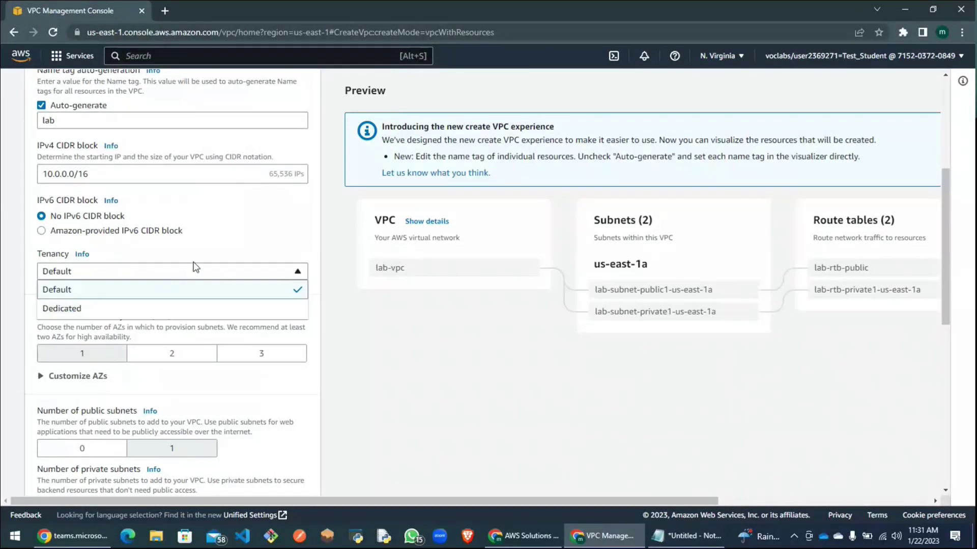
{"action": "left_click", "coordinate": [244, 251]}
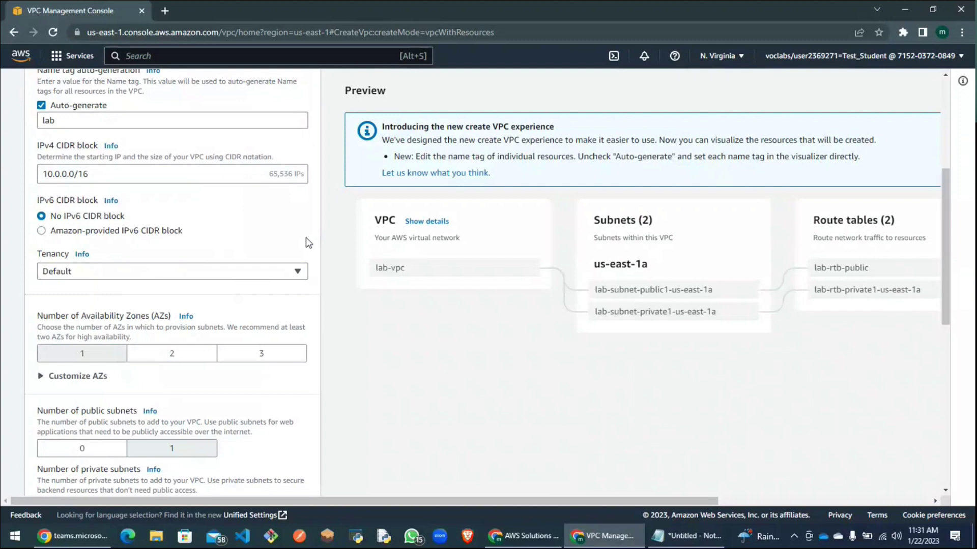
{"action": "left_click", "coordinate": [158, 275]}
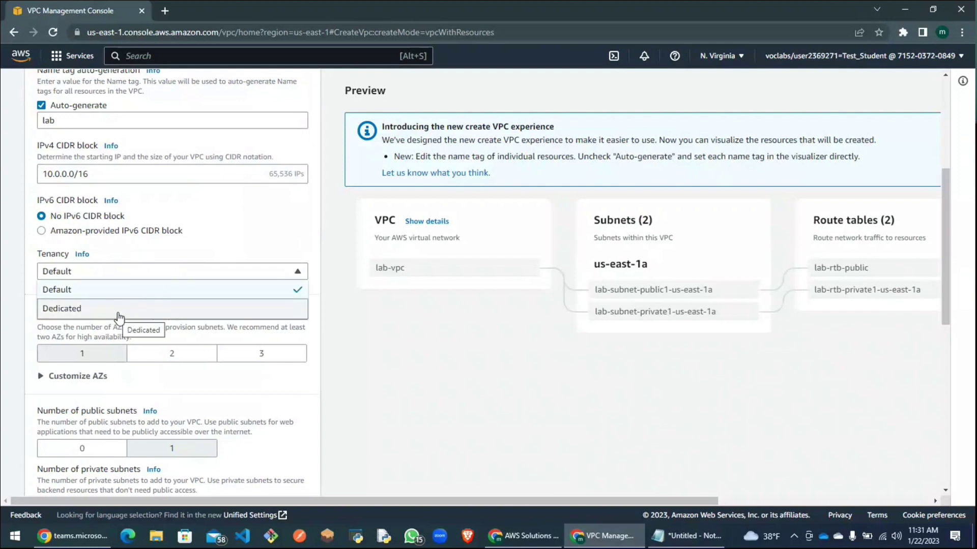
{"action": "left_click", "coordinate": [219, 241]}
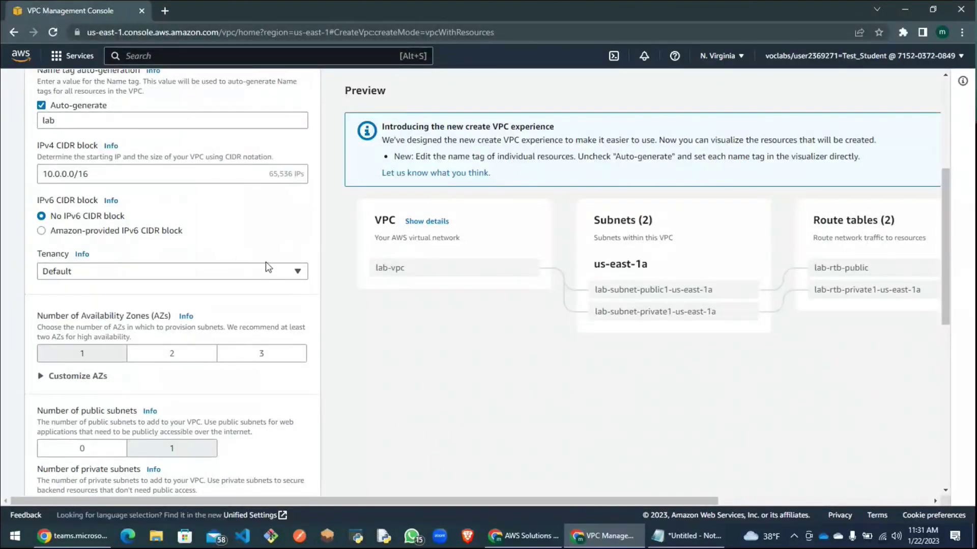
{"action": "scroll", "coordinate": [232, 299], "scroll_direction": "down", "scroll_amount": 2}
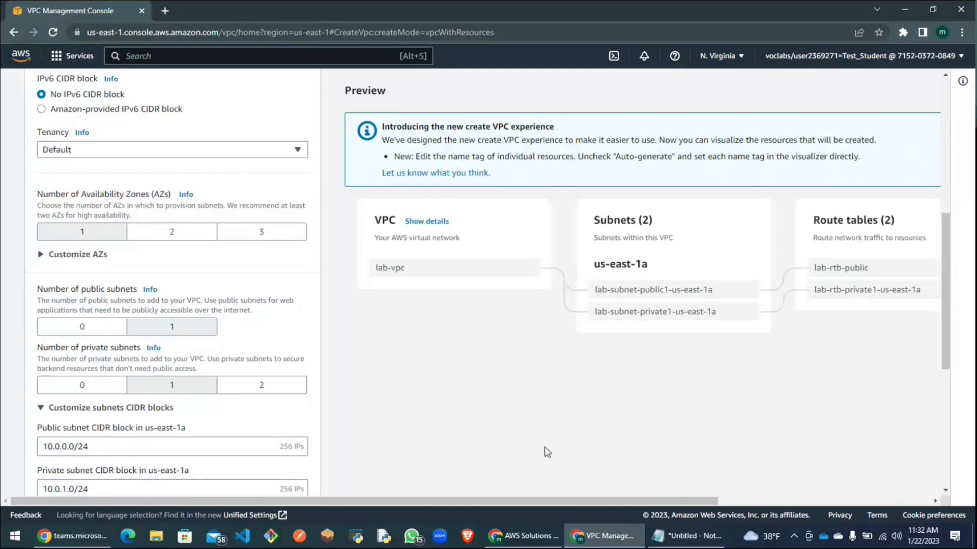
{"action": "scroll", "coordinate": [318, 421], "scroll_direction": "up", "scroll_amount": 4}
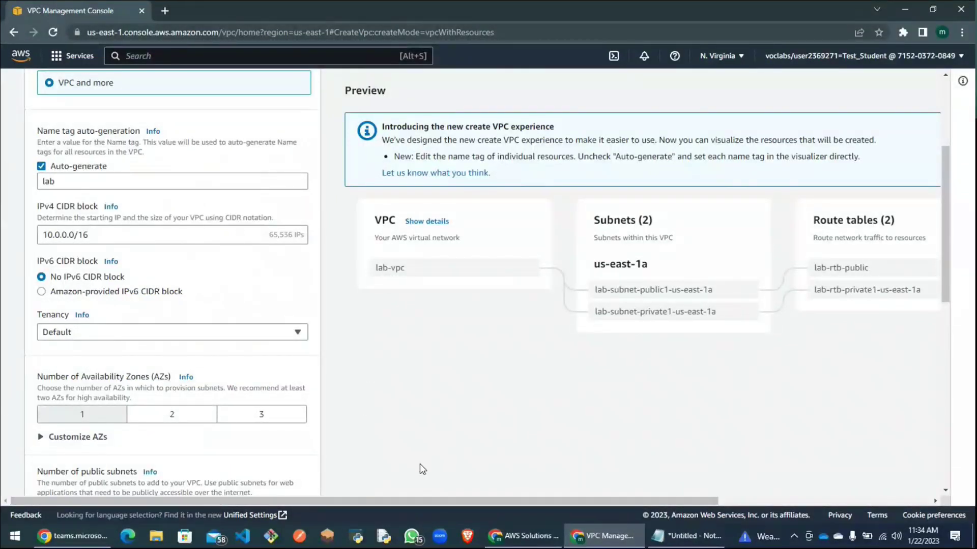
Try us-east-1b as the first availability zone in the AZ customization, and return it to us-east-1a.
{"action": "scroll", "coordinate": [404, 381], "scroll_direction": "down", "scroll_amount": 2}
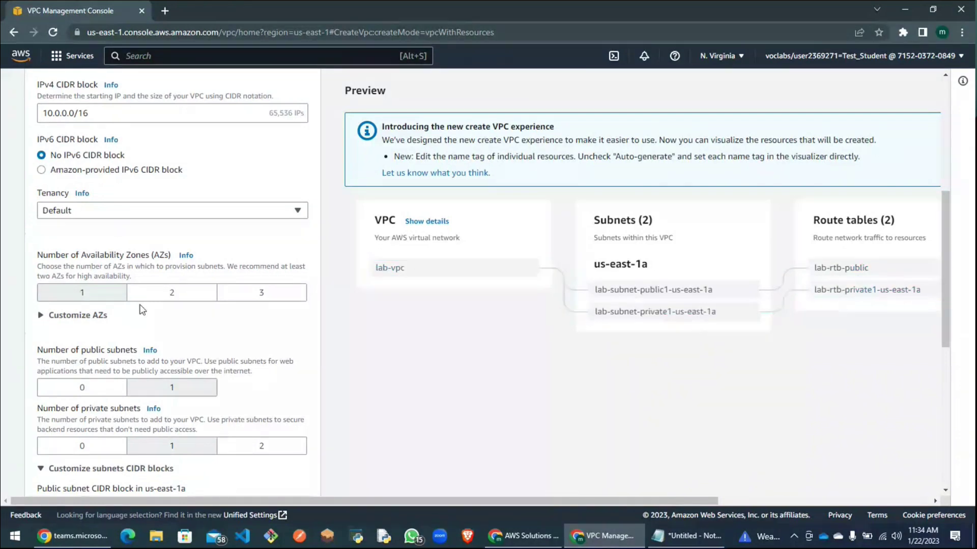
{"action": "left_click", "coordinate": [106, 317]}
{"action": "left_click", "coordinate": [135, 353]}
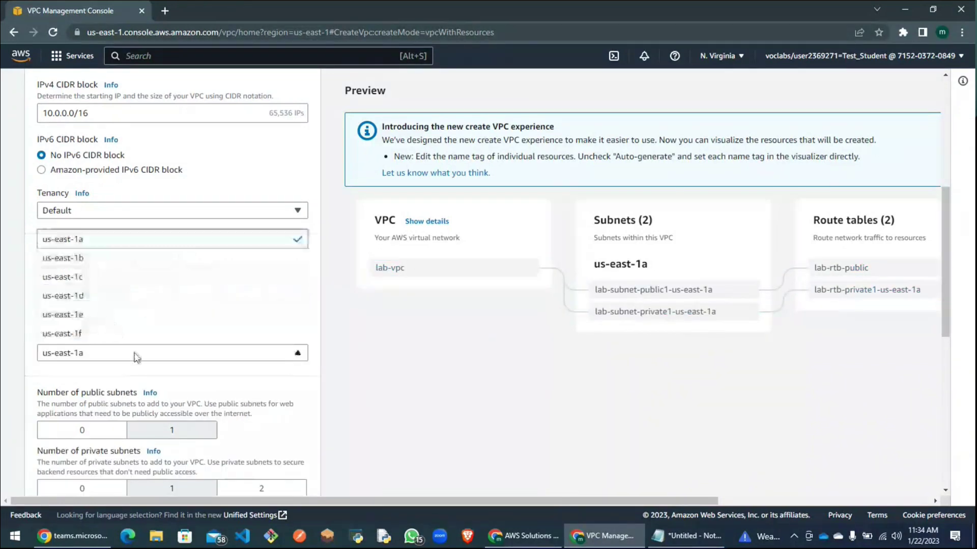
{"action": "left_click", "coordinate": [143, 261]}
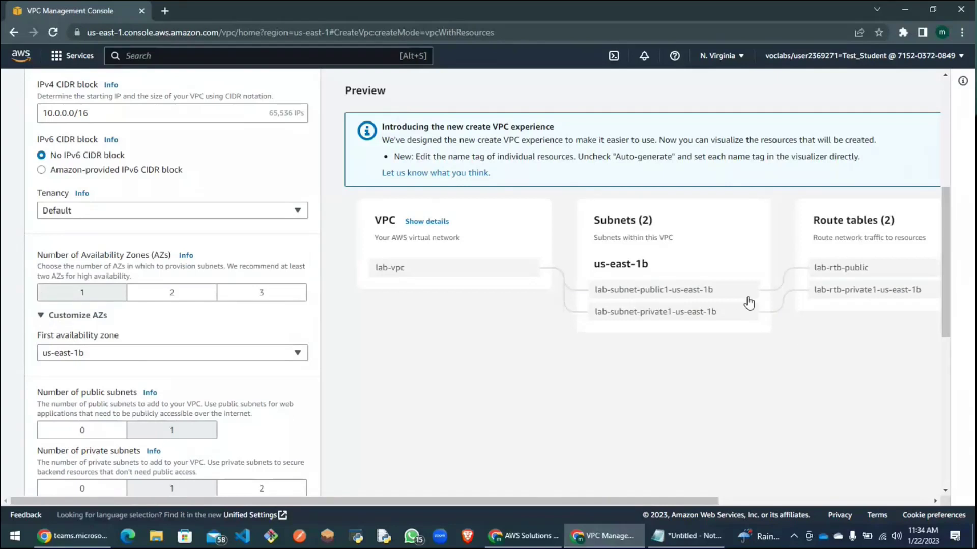
{"action": "left_click", "coordinate": [219, 353]}
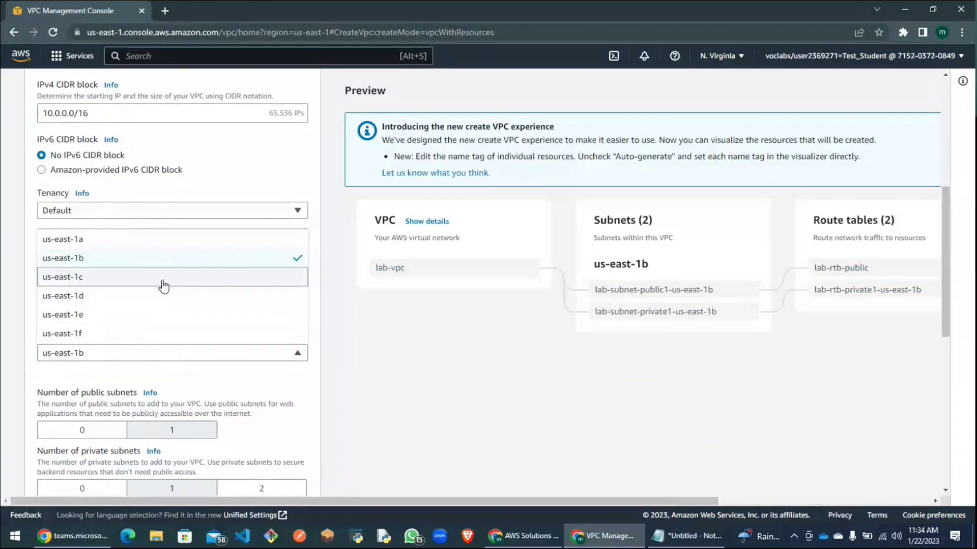
{"action": "left_click", "coordinate": [188, 240]}
{"action": "left_click", "coordinate": [77, 315]}
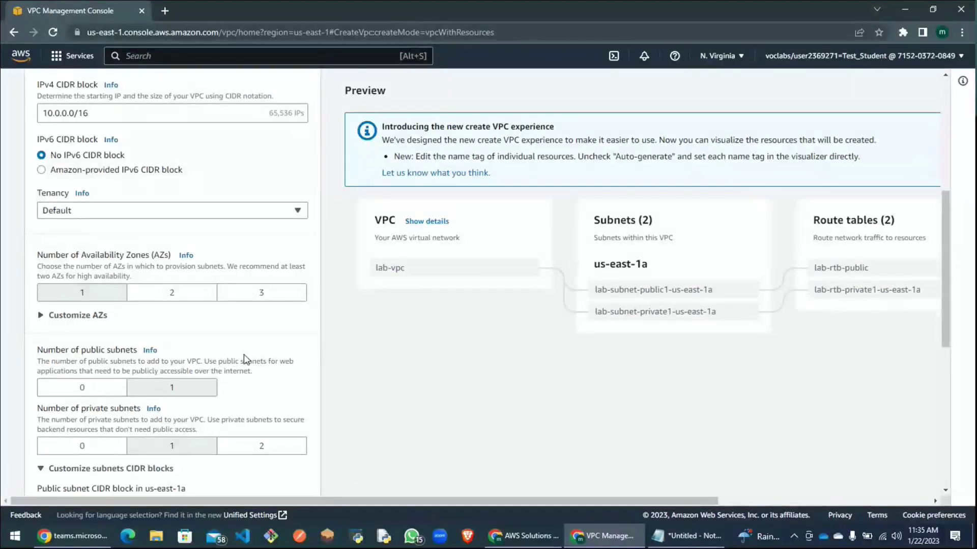
Compare the customized public and private subnet CIDR blocks with the IP ranges noted in Notepad.
{"action": "scroll", "coordinate": [241, 327], "scroll_direction": "down", "scroll_amount": 3}
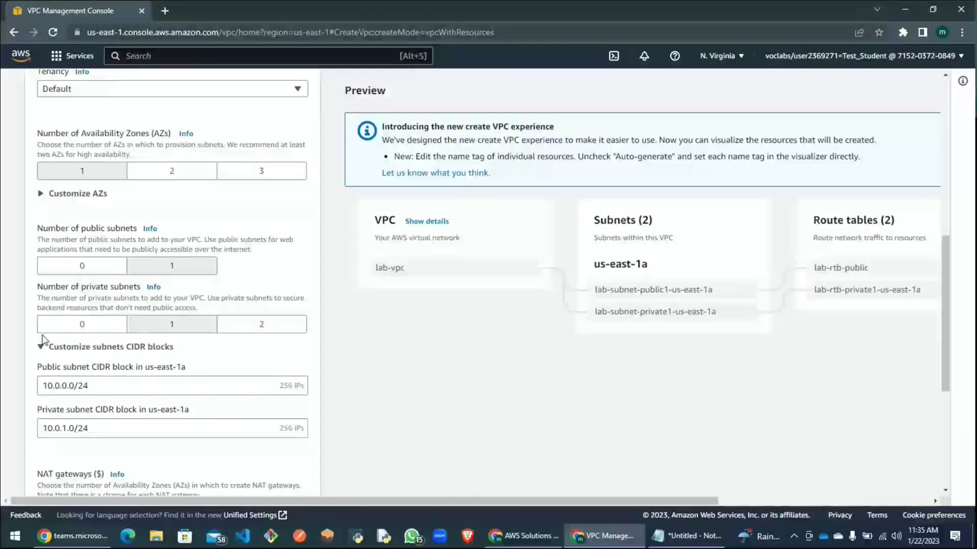
{"action": "scroll", "coordinate": [107, 328], "scroll_direction": "down", "scroll_amount": 1}
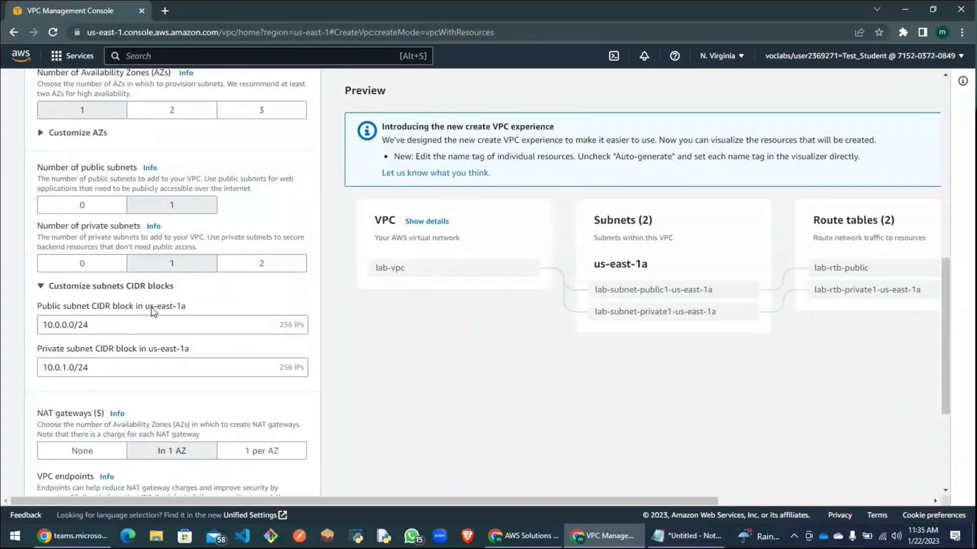
{"action": "scroll", "coordinate": [243, 311], "scroll_direction": "down", "scroll_amount": 1}
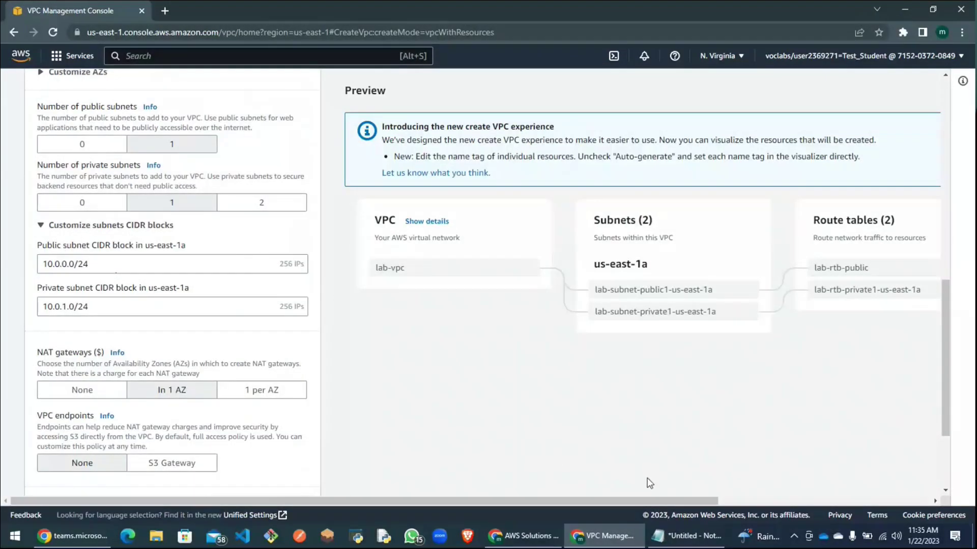
{"action": "left_click", "coordinate": [717, 535]}
{"action": "left_click_drag", "start_coordinate": [447, 222], "coordinate": [326, 66]}
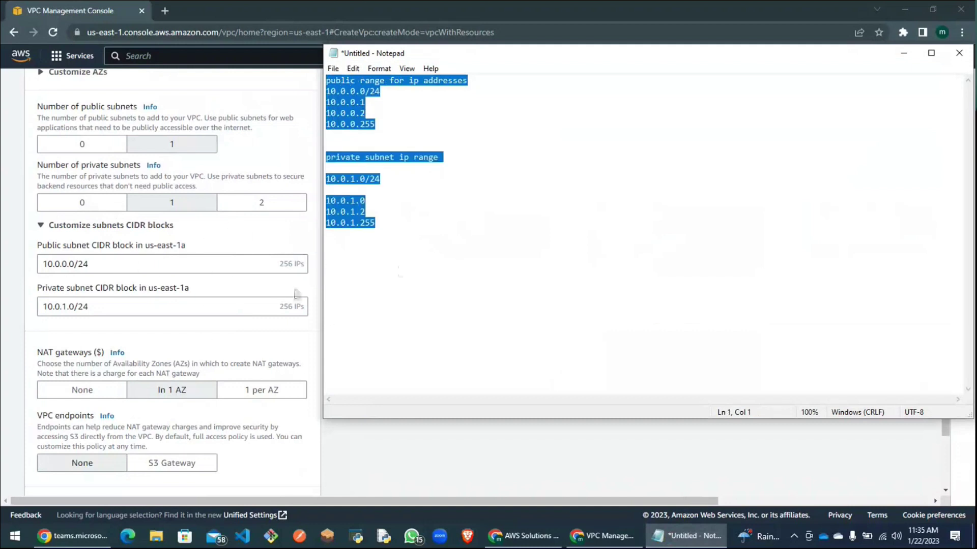
{"action": "left_click", "coordinate": [427, 249]}
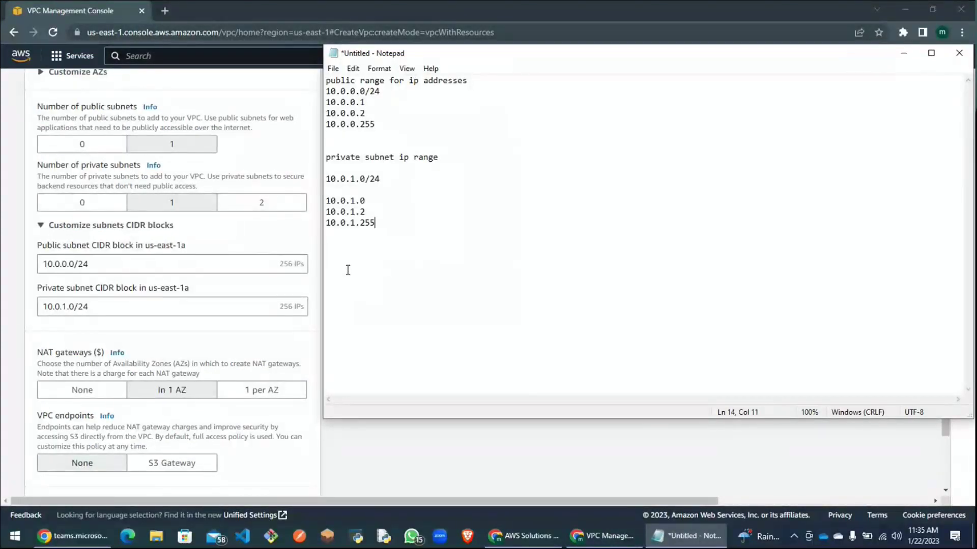
Back in the VPC console, try 10.0.0.0/20 as the public subnet CIDR block and restore it to 10.0.0.0/24.
{"action": "left_click", "coordinate": [188, 267]}
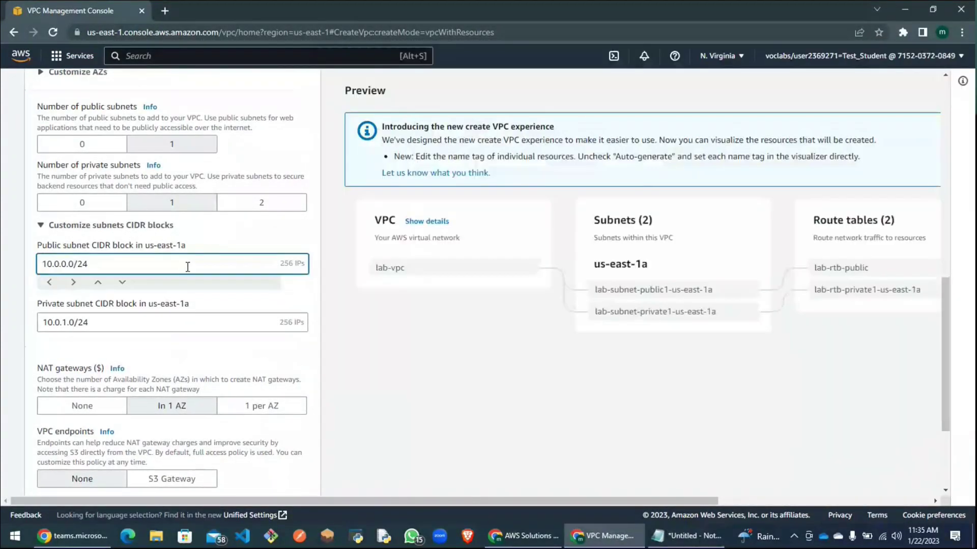
{"action": "key", "text": "BackSpace"}
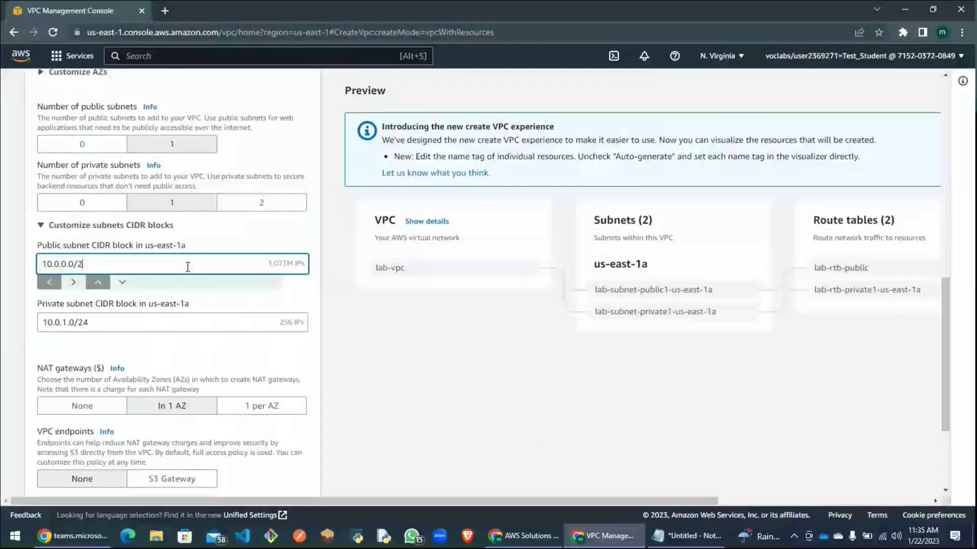
{"action": "type", "text": "0"}
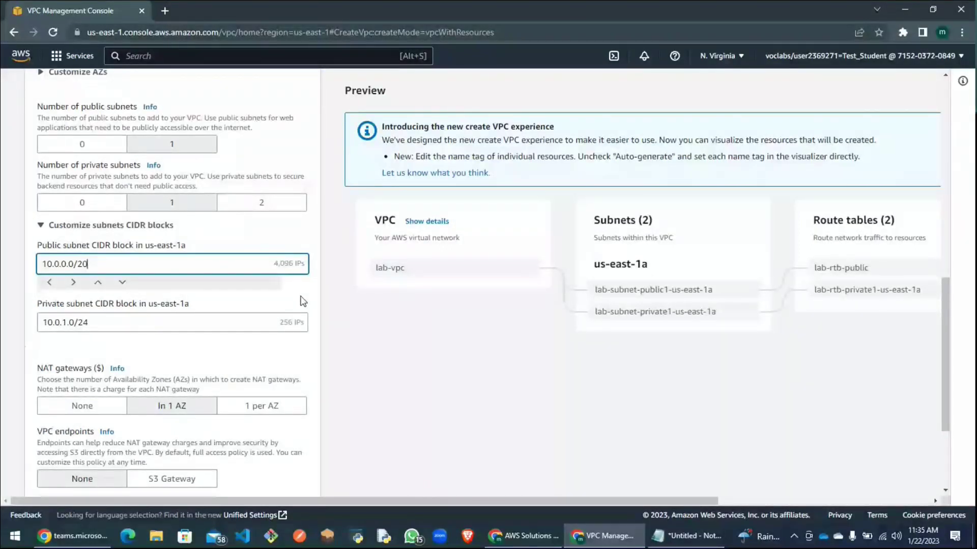
{"action": "key", "text": "BackSpace"}
{"action": "type", "text": "4"}
{"action": "left_click", "coordinate": [324, 322]}
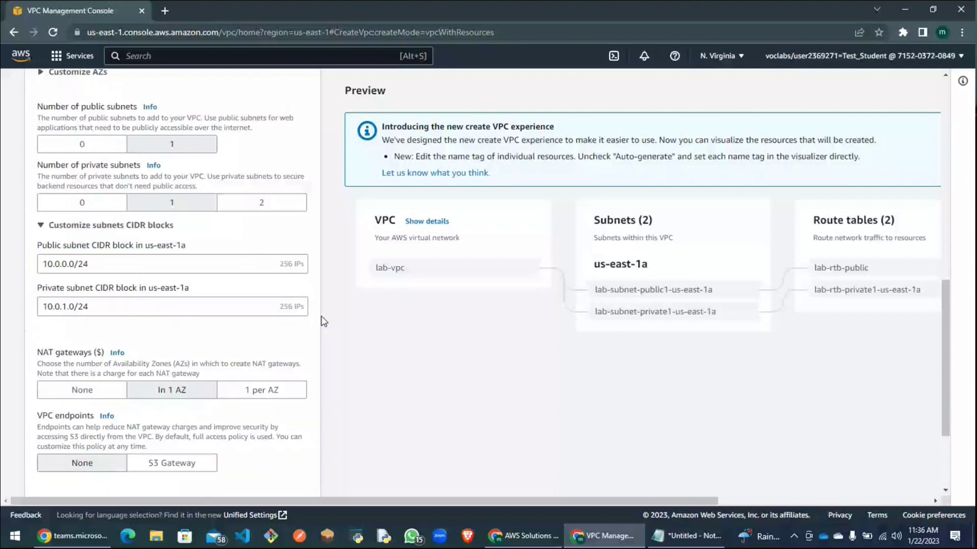
Review the NAT gateway, VPC endpoint, DNS and additional tag settings before creating the VPC.
{"action": "scroll", "coordinate": [80, 233], "scroll_direction": "down", "scroll_amount": 2}
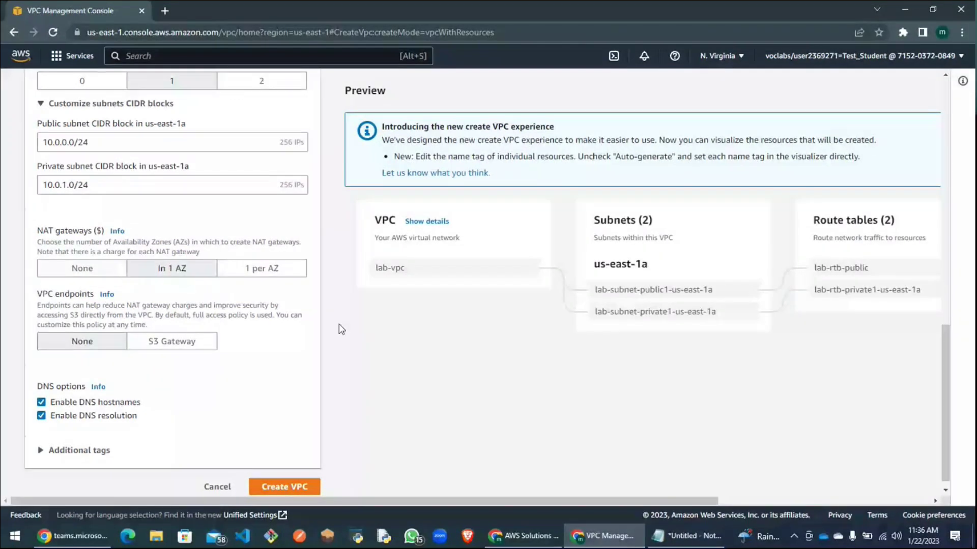
{"action": "left_click", "coordinate": [186, 345]}
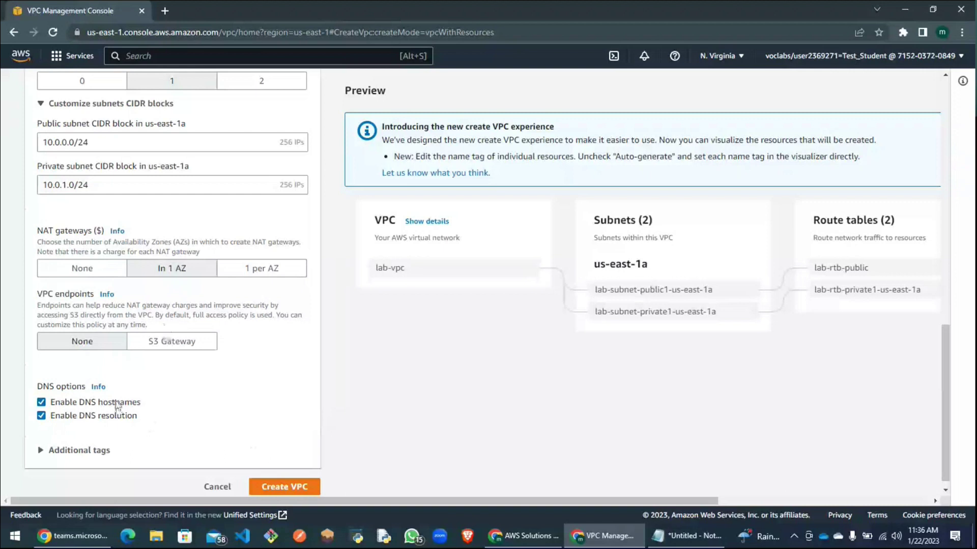
{"action": "scroll", "coordinate": [299, 413], "scroll_direction": "down", "scroll_amount": 1}
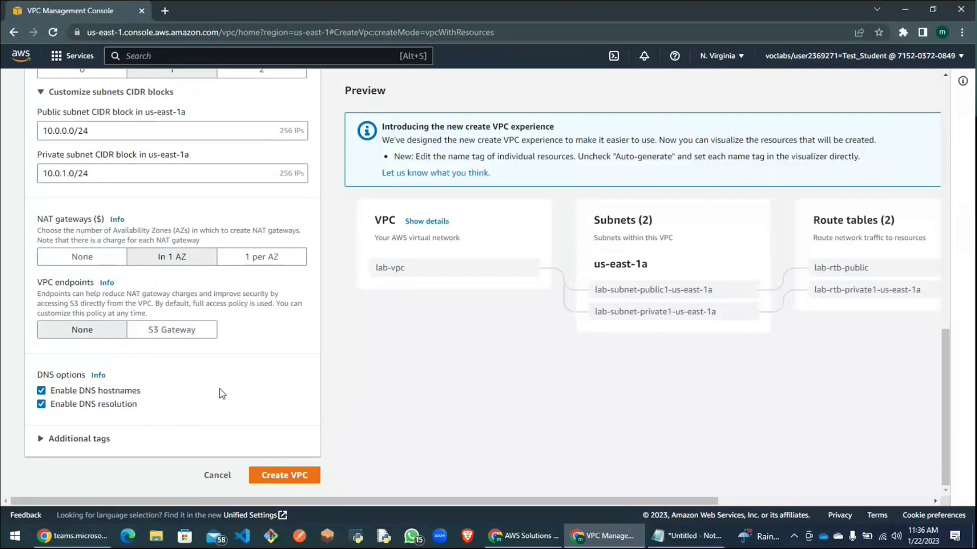
{"action": "left_click", "coordinate": [76, 439]}
{"action": "left_click", "coordinate": [76, 438]}
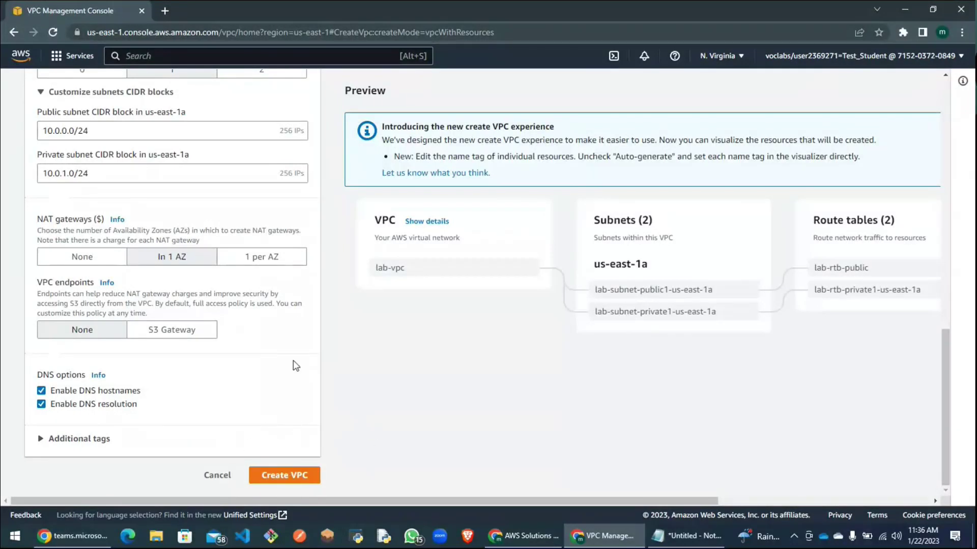
Create the VPC with its configured resources and open the new VPC's details.
{"action": "left_click", "coordinate": [308, 477]}
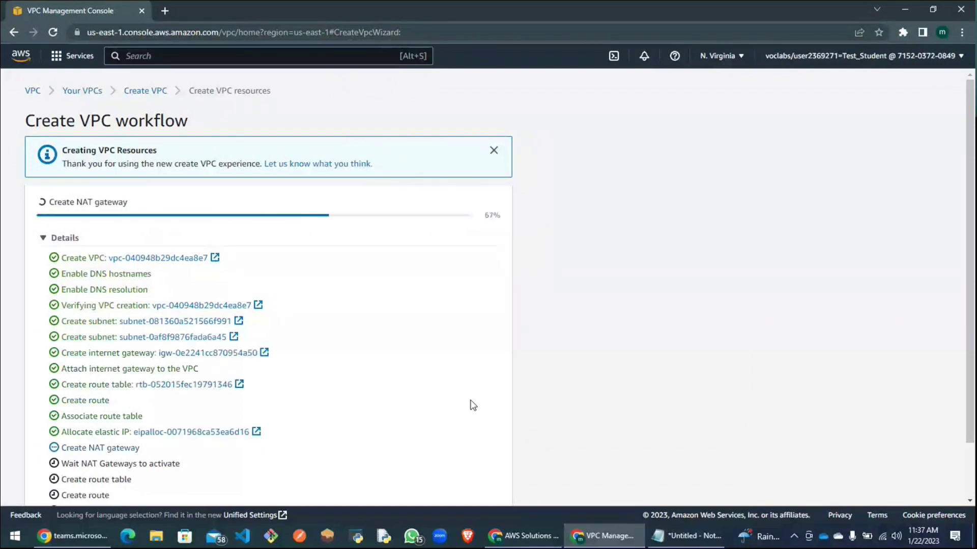
{"action": "scroll", "coordinate": [367, 292], "scroll_direction": "down", "scroll_amount": 2}
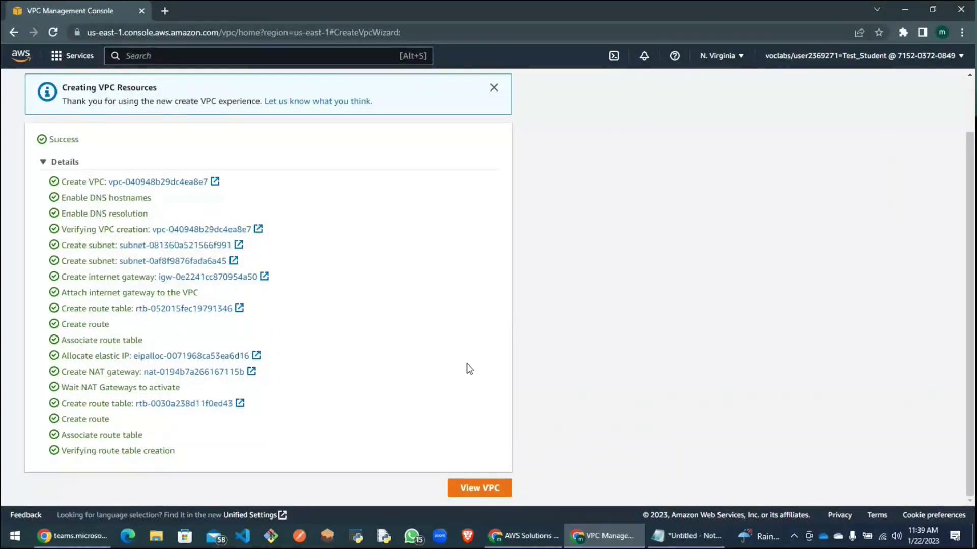
{"action": "left_click", "coordinate": [463, 489]}
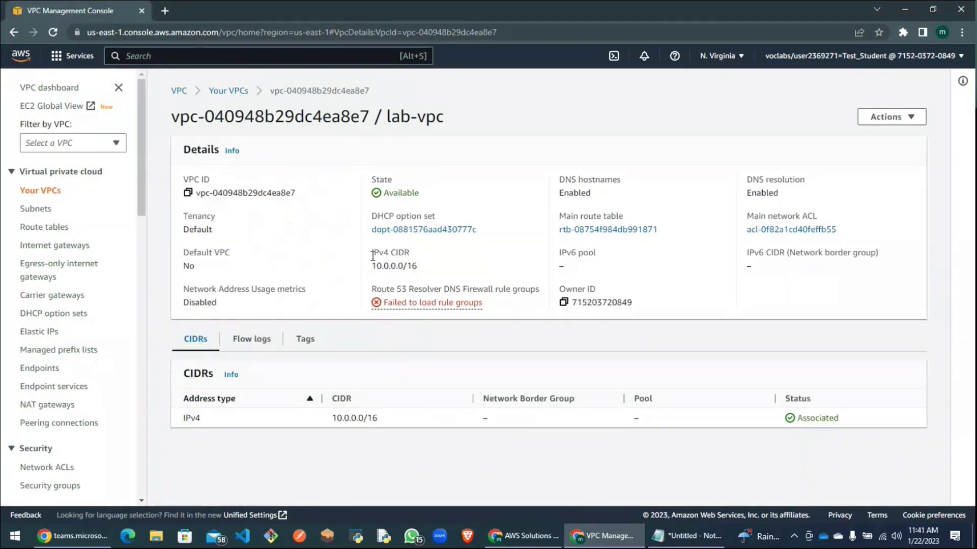
Check the VPC's IPv4 CIDR and open the details of its main network ACL.
{"action": "left_click_drag", "start_coordinate": [372, 253], "coordinate": [432, 254]}
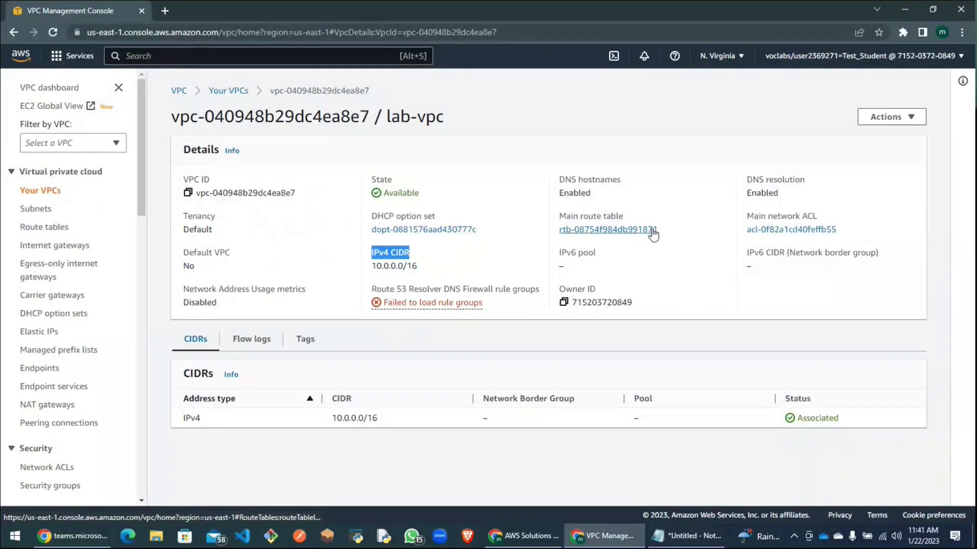
{"action": "left_click", "coordinate": [804, 230]}
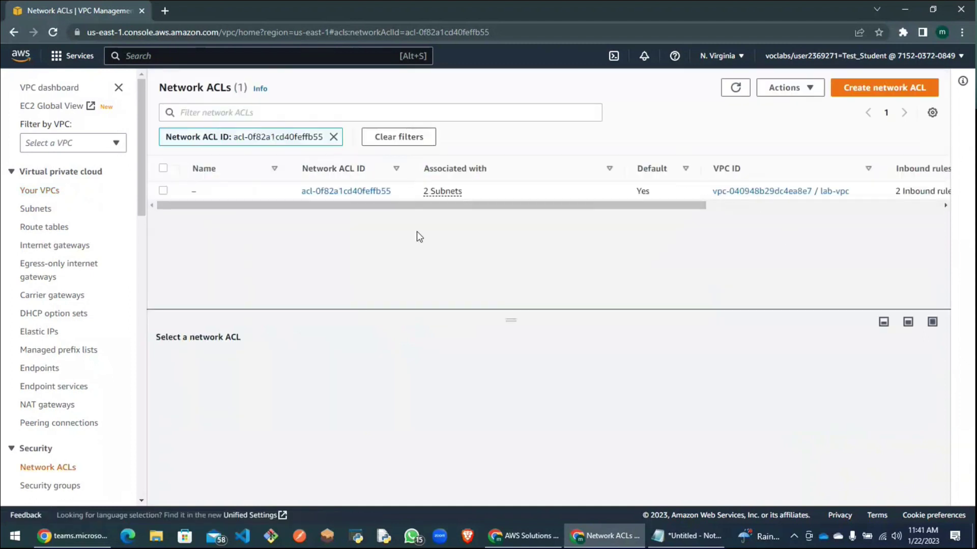
{"action": "left_click", "coordinate": [359, 192]}
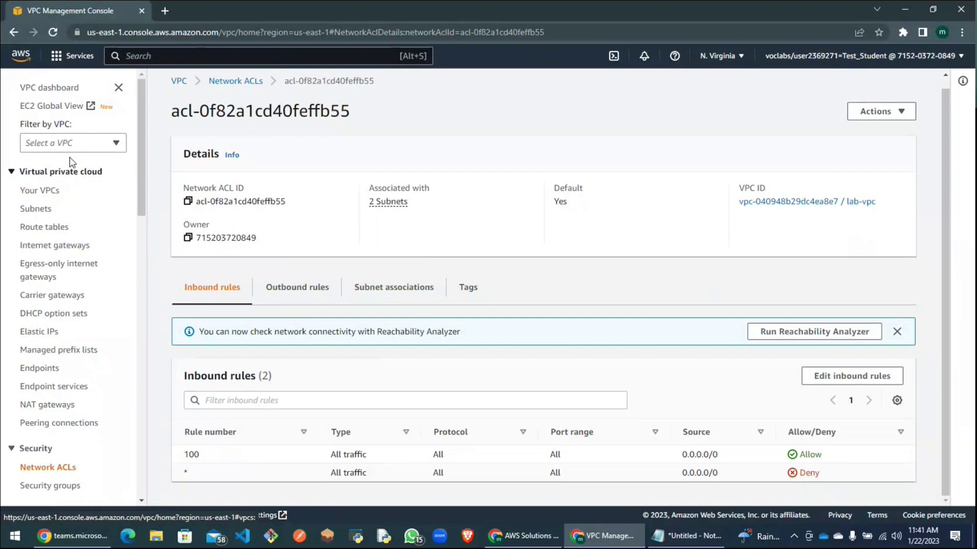
Filter the VPC resources by lab-vpc and list its subnets.
{"action": "left_click", "coordinate": [113, 145]}
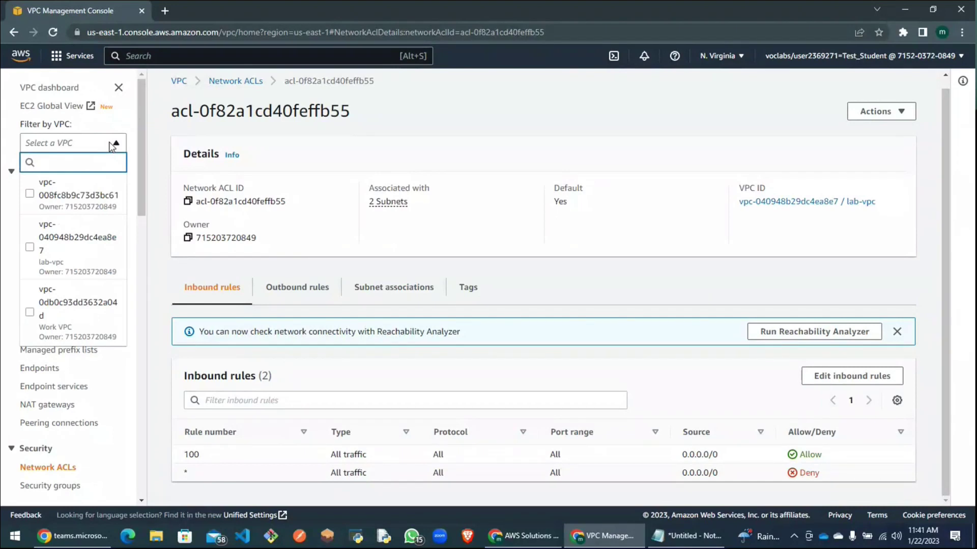
{"action": "left_click", "coordinate": [68, 253]}
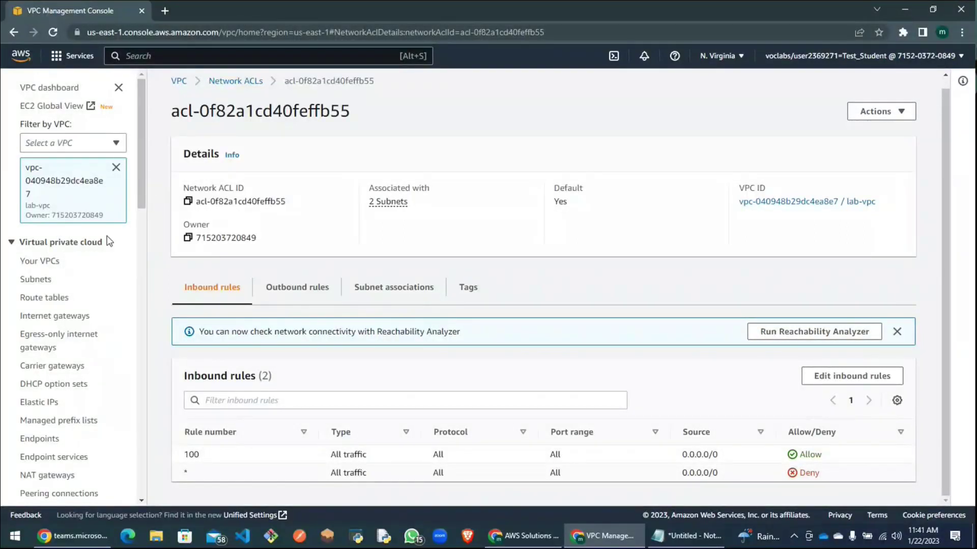
{"action": "left_click", "coordinate": [44, 286]}
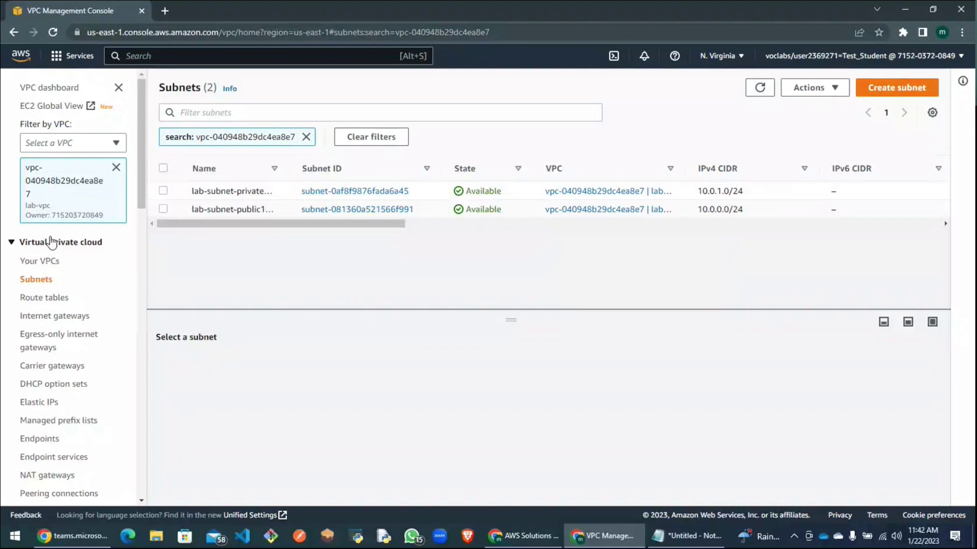
{"action": "left_click", "coordinate": [113, 146]}
{"action": "left_click", "coordinate": [113, 146]}
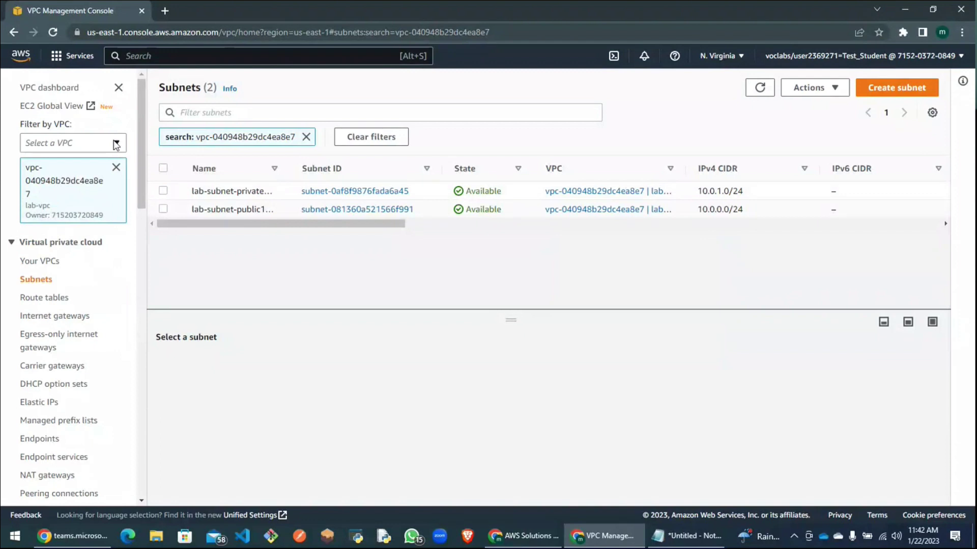
Remove the lab-vpc filter and review the subnets of all VPCs in the region.
{"action": "left_click", "coordinate": [116, 145]}
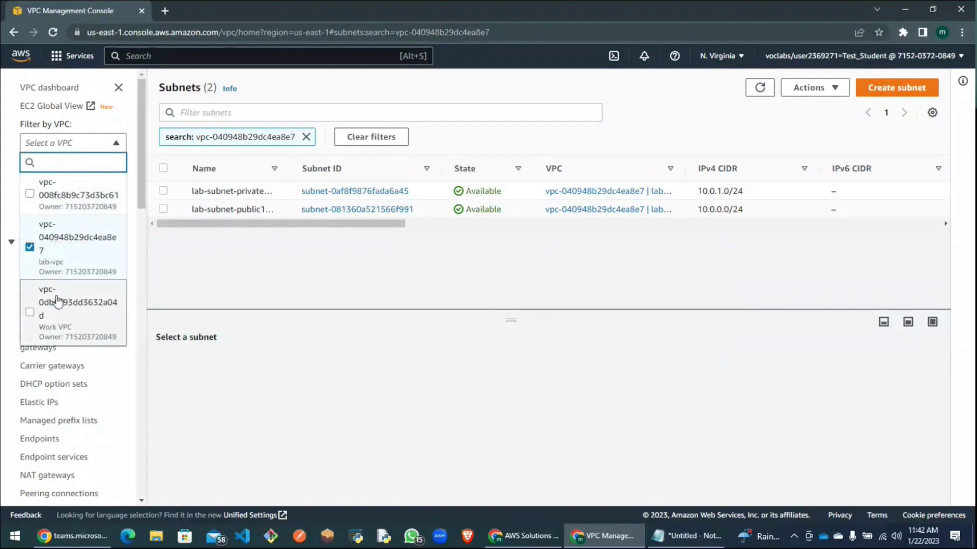
{"action": "left_click", "coordinate": [88, 256]}
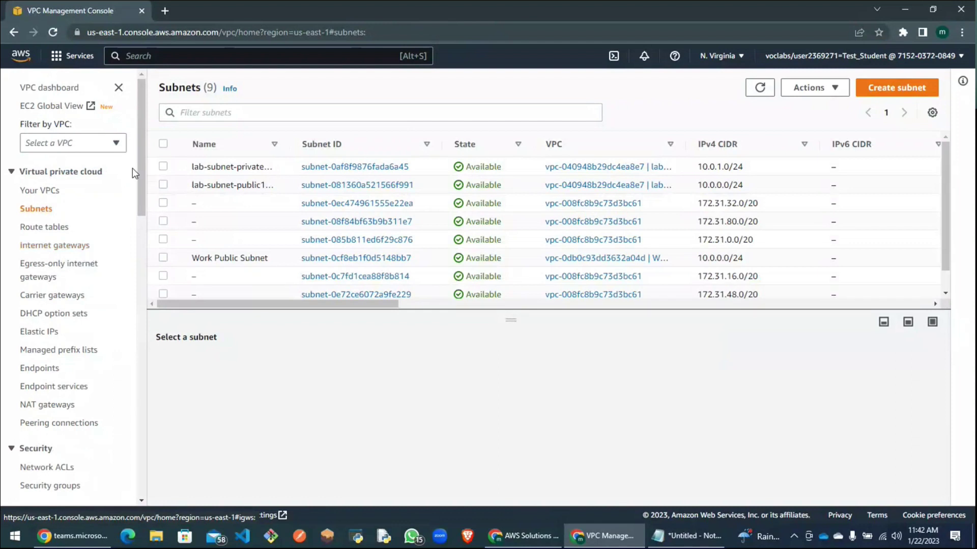
{"action": "left_click", "coordinate": [96, 148]}
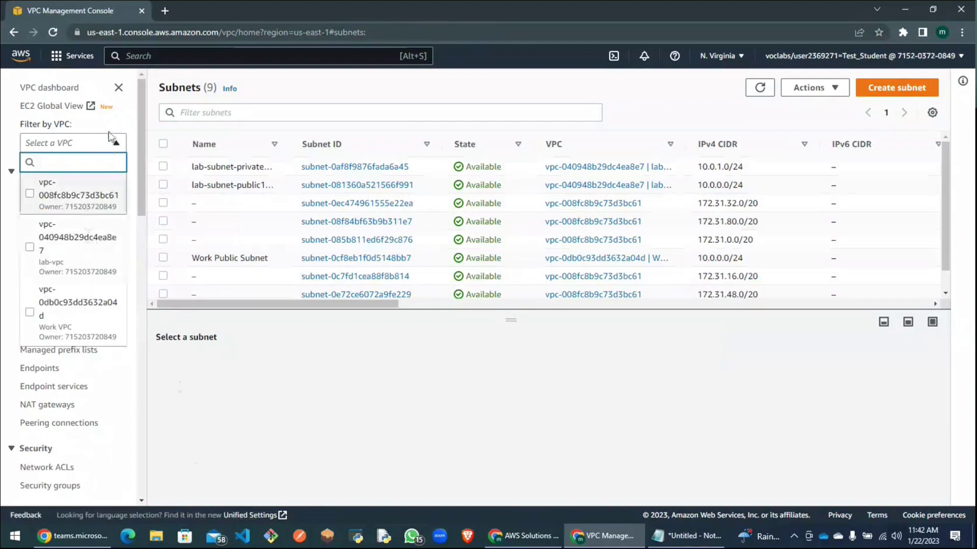
{"action": "left_click", "coordinate": [111, 144]}
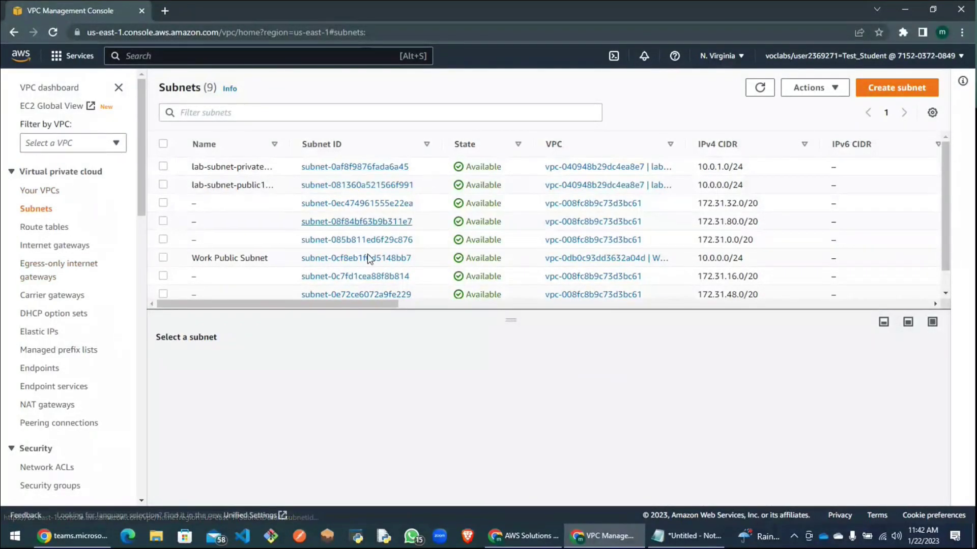
{"action": "left_click_drag", "start_coordinate": [428, 309], "coordinate": [451, 261]}
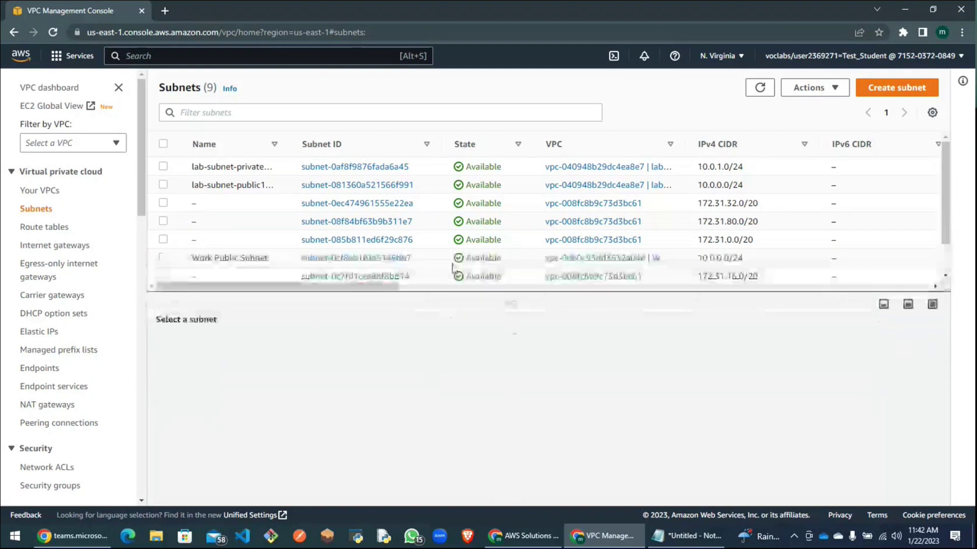
List all VPCs, open the unnamed VPC's details and check its Default VPC setting.
{"action": "left_click", "coordinate": [57, 193]}
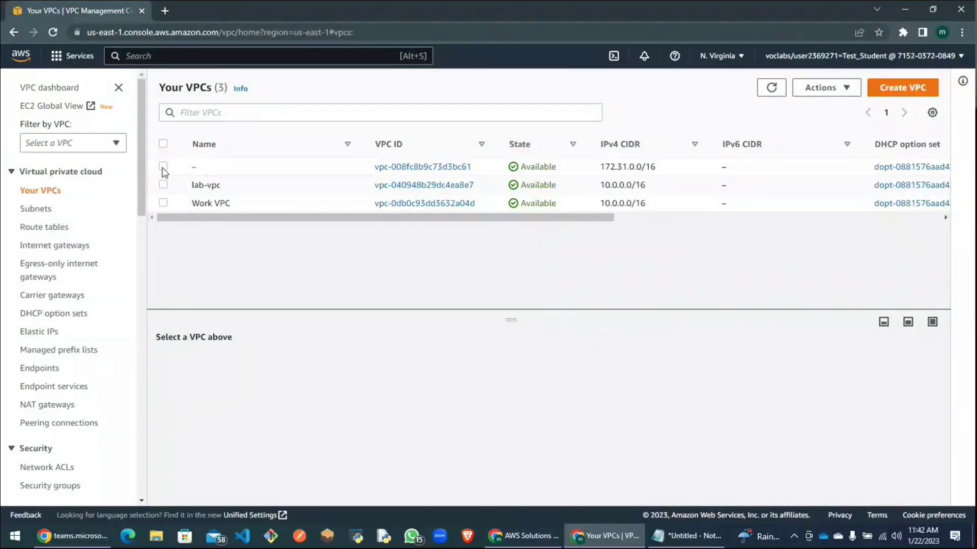
{"action": "left_click", "coordinate": [431, 166]}
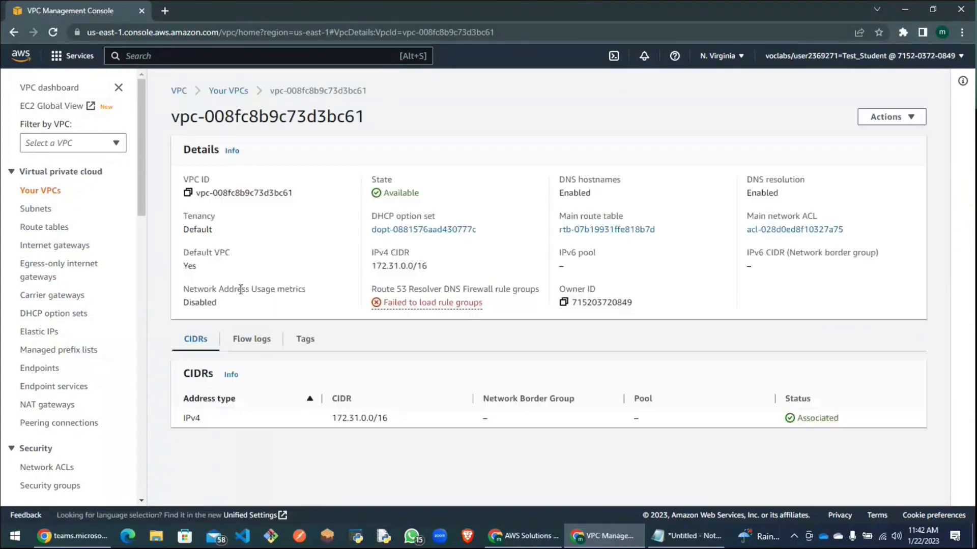
{"action": "left_click_drag", "start_coordinate": [181, 268], "coordinate": [227, 268]}
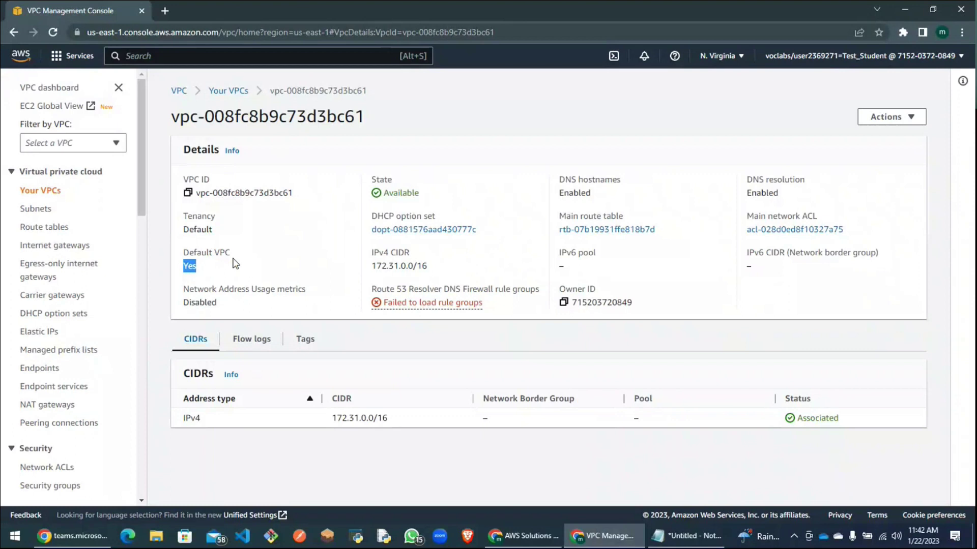
Return to the VPC list and select only lab-vpc to show its details.
{"action": "left_click", "coordinate": [11, 36]}
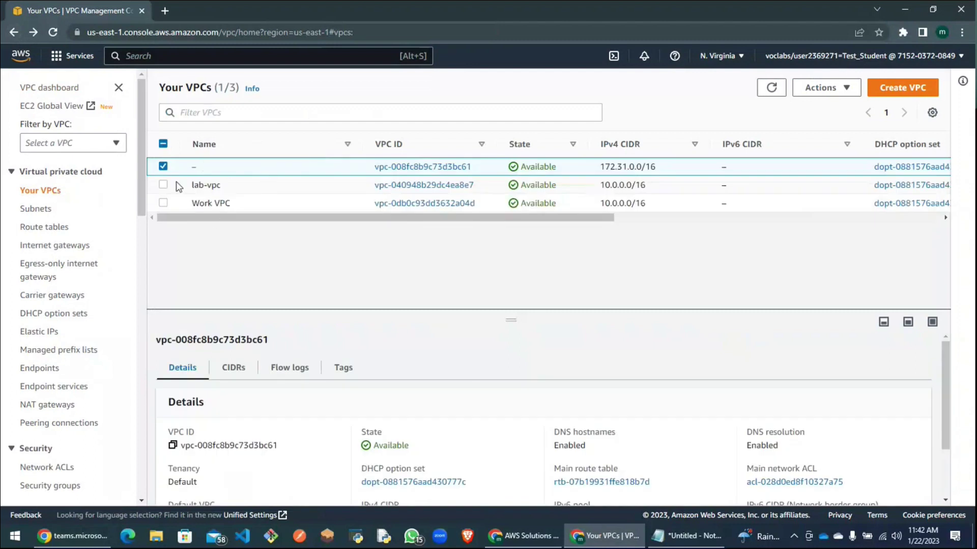
{"action": "left_click", "coordinate": [163, 167]}
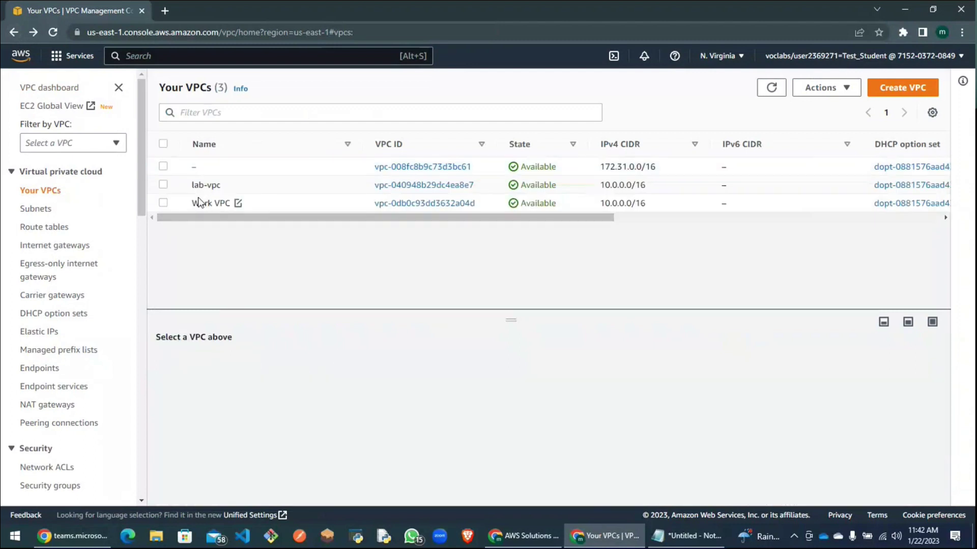
{"action": "left_click", "coordinate": [163, 184]}
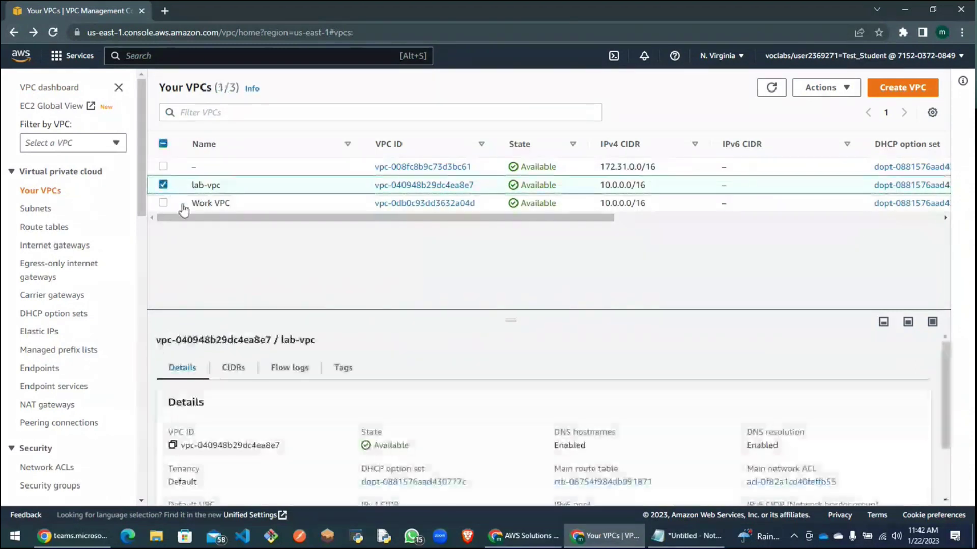